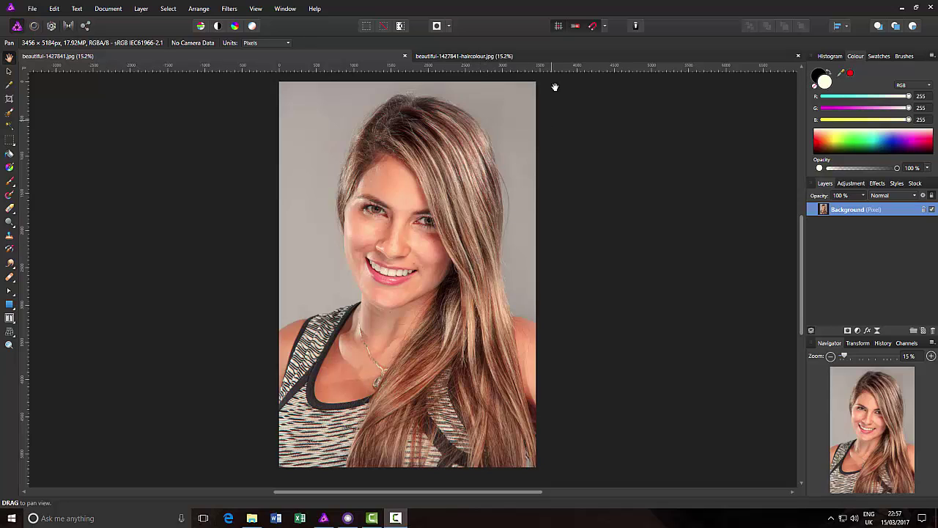
View the finished example beautiful-1427841-haircolour.jpg, and return to the original portrait beautiful-1427841.jpg.
{"action": "left_click", "coordinate": [546, 55]}
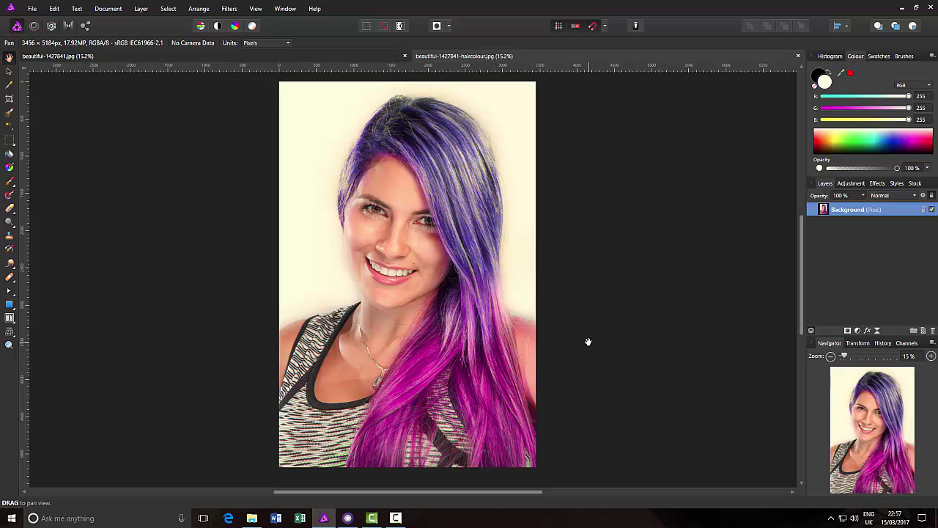
{"action": "left_click", "coordinate": [258, 61]}
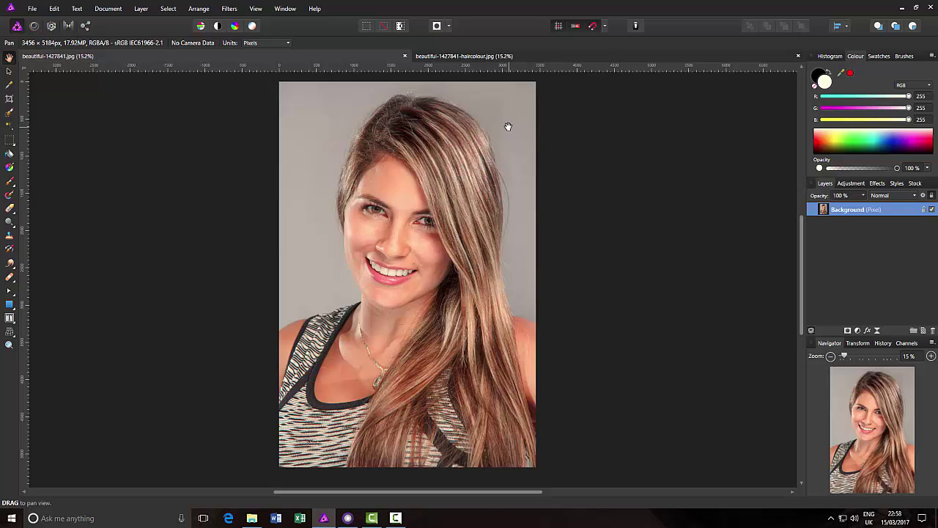
Switch to PhotoPlus X8, add a Levels adjustment and sample the grey background as the white point.
{"action": "left_click", "coordinate": [348, 518]}
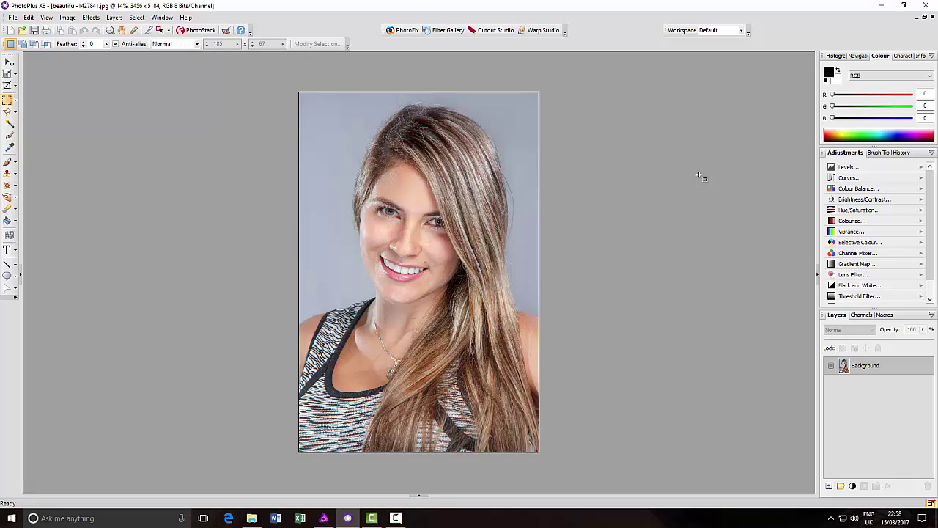
{"action": "left_click", "coordinate": [846, 167]}
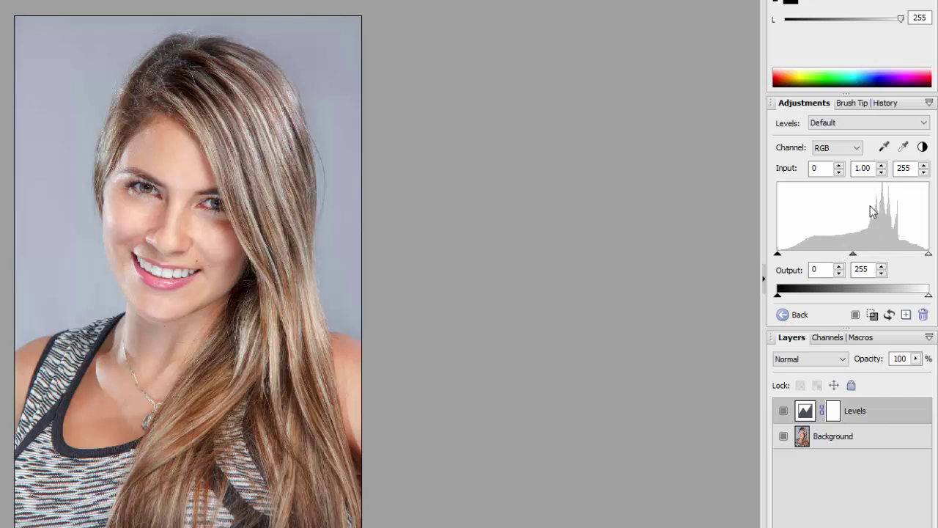
{"action": "left_click", "coordinate": [904, 148]}
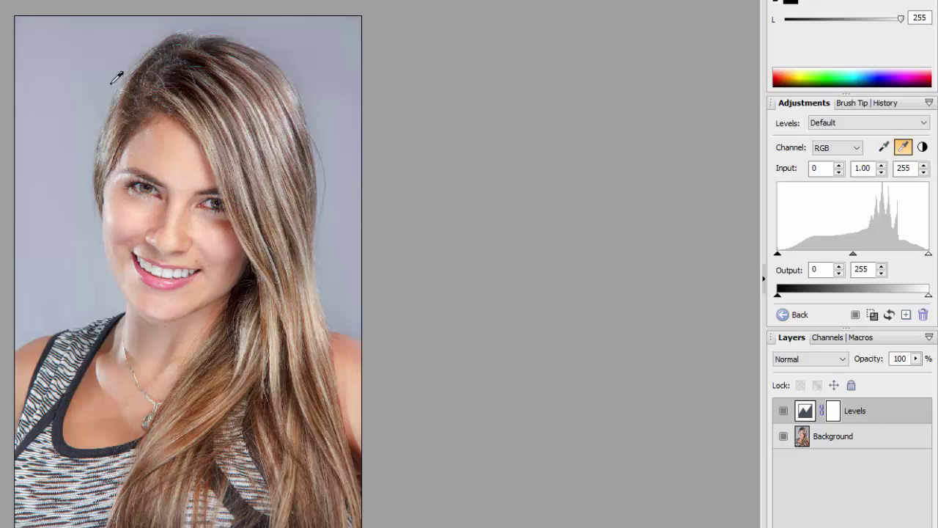
{"action": "left_click", "coordinate": [54, 68]}
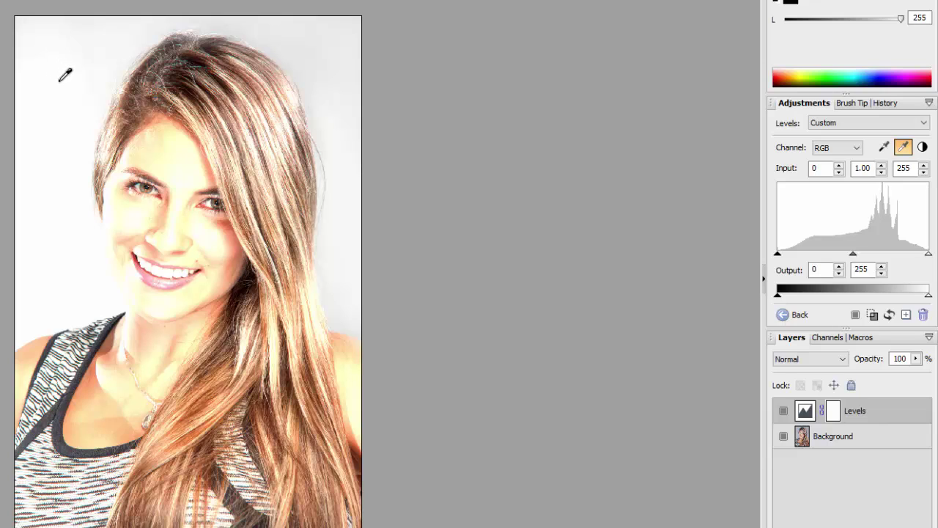
{"action": "left_click", "coordinate": [320, 51]}
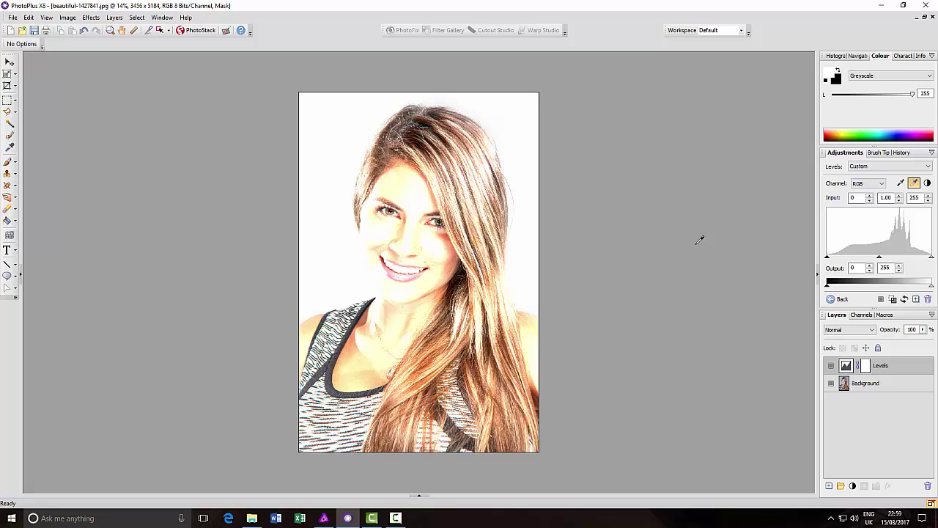
Close PhotoPlus X8 without saving the changes to beautiful-1427841.jpg.
{"action": "left_click", "coordinate": [925, 7]}
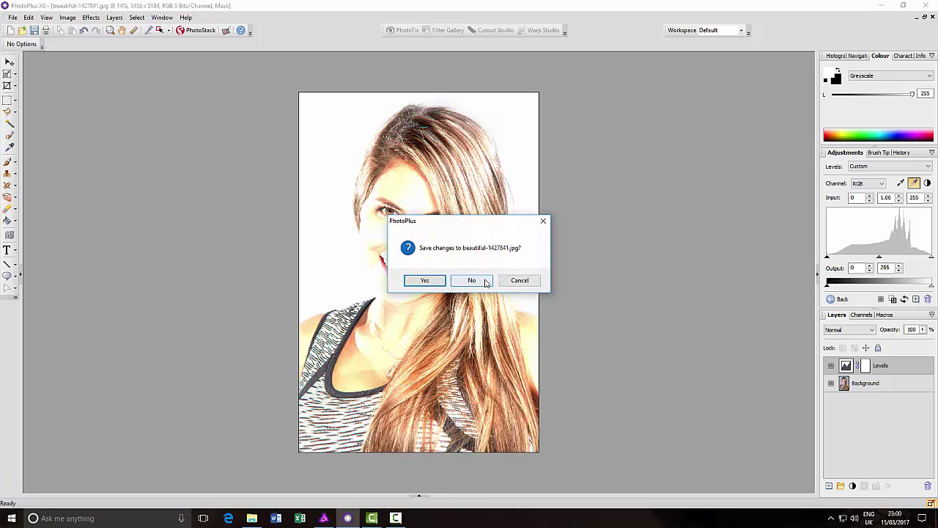
{"action": "left_click", "coordinate": [485, 283]}
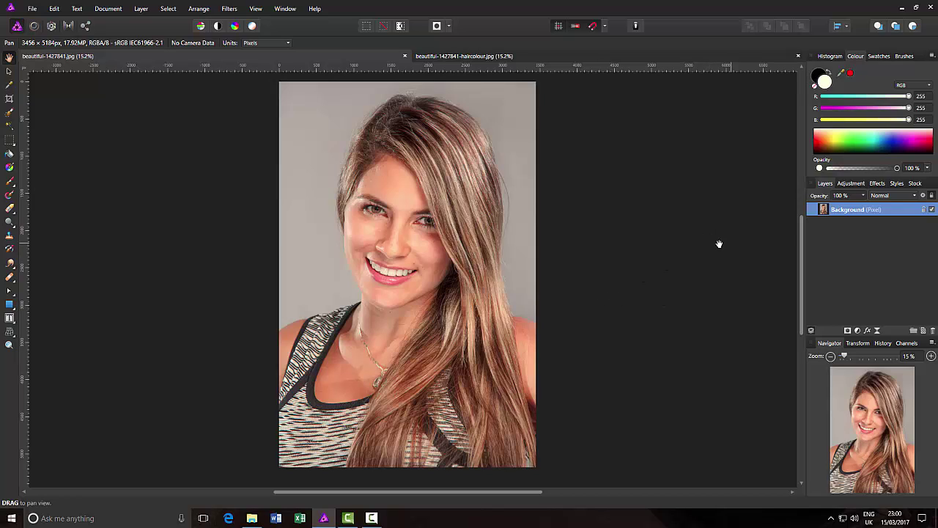
Add a Levels adjustment to the portrait and set its white level to 50%.
{"action": "left_click", "coordinate": [854, 184]}
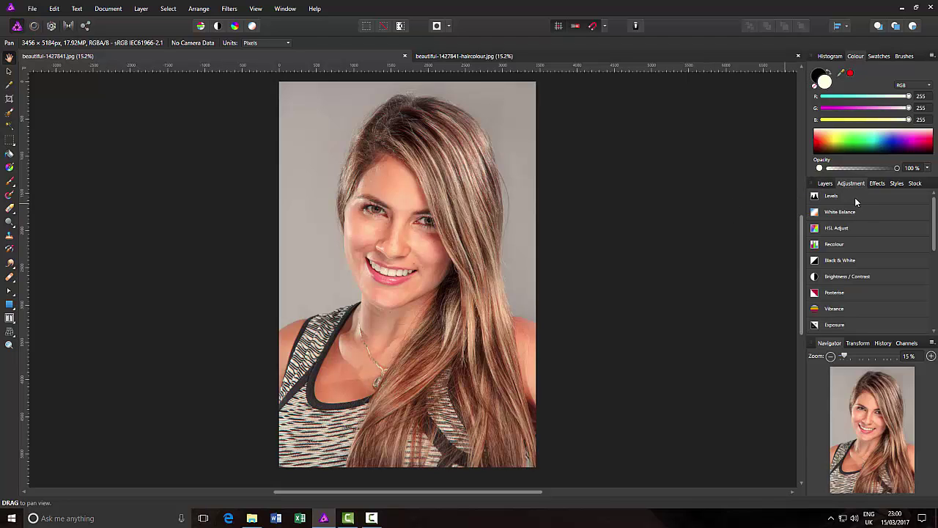
{"action": "left_click", "coordinate": [835, 196]}
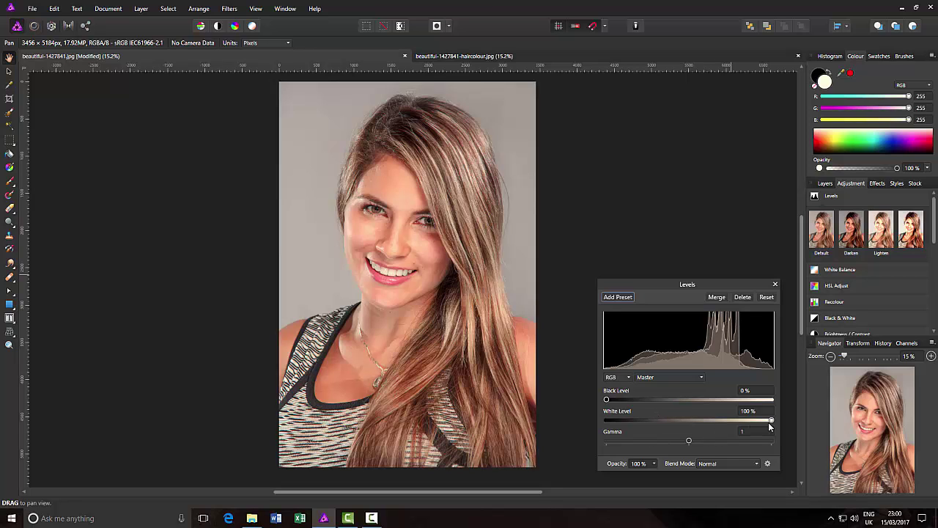
{"action": "mouse_move", "coordinate": [770, 420]}
{"action": "left_mouse_down"}
{"action": "mouse_move", "coordinate": [676, 424]}
{"action": "mouse_move", "coordinate": [755, 422]}
{"action": "mouse_move", "coordinate": [683, 423]}
{"action": "mouse_move", "coordinate": [707, 423]}
{"action": "left_mouse_up"}
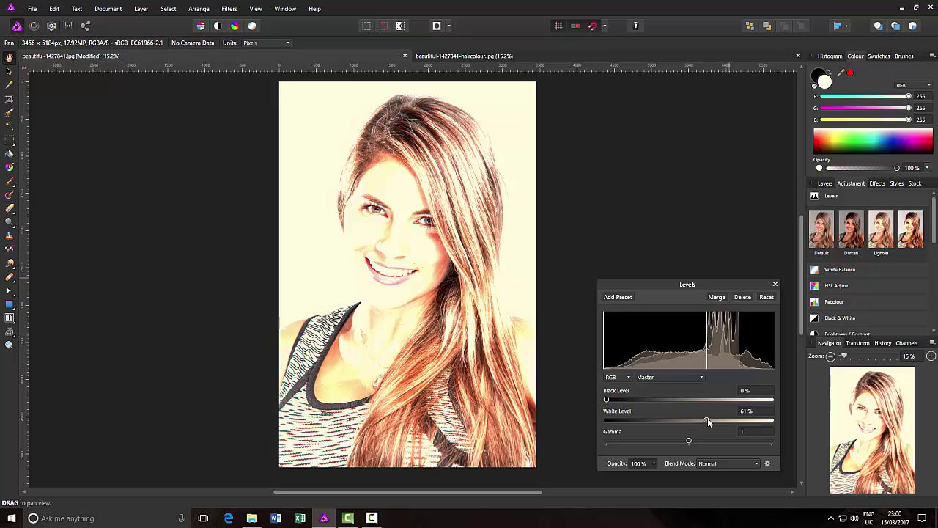
{"action": "left_click_drag", "start_coordinate": [706, 422], "coordinate": [689, 422]}
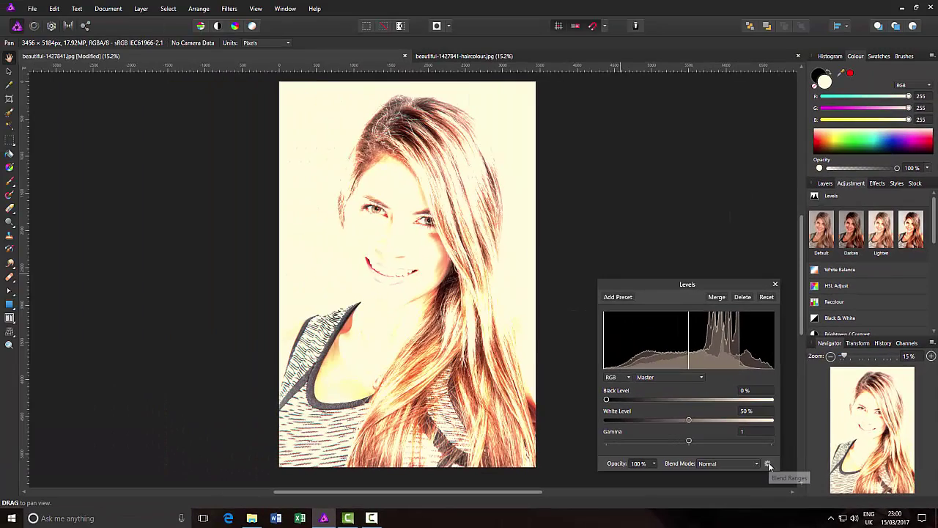
In the Levels blend ranges, lower the dark end of the source layer curve to 0% output and close the settings.
{"action": "left_click", "coordinate": [702, 438]}
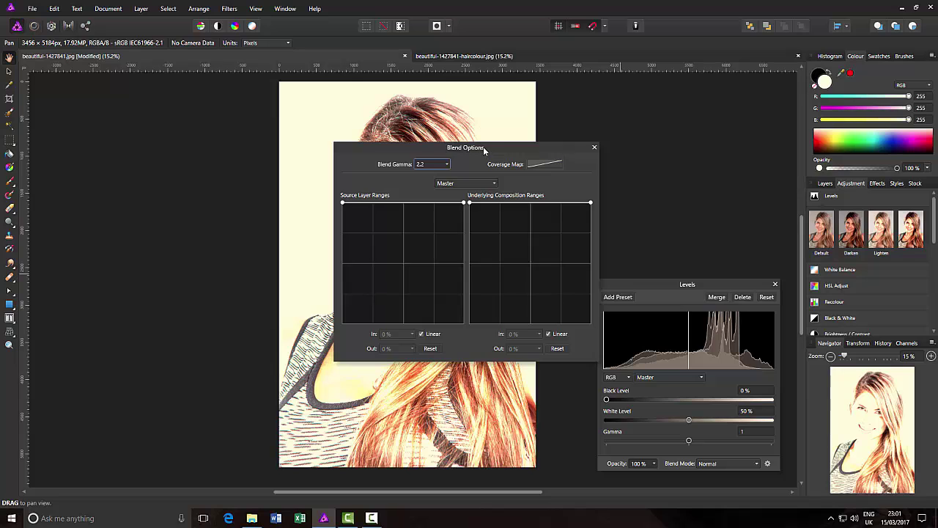
{"action": "left_click_drag", "start_coordinate": [483, 147], "coordinate": [183, 138]}
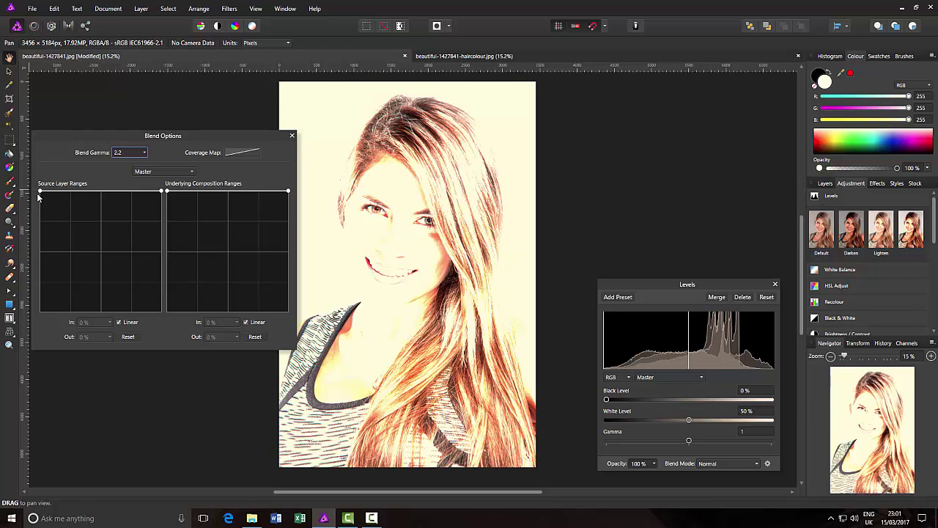
{"action": "left_click_drag", "start_coordinate": [41, 192], "coordinate": [39, 319]}
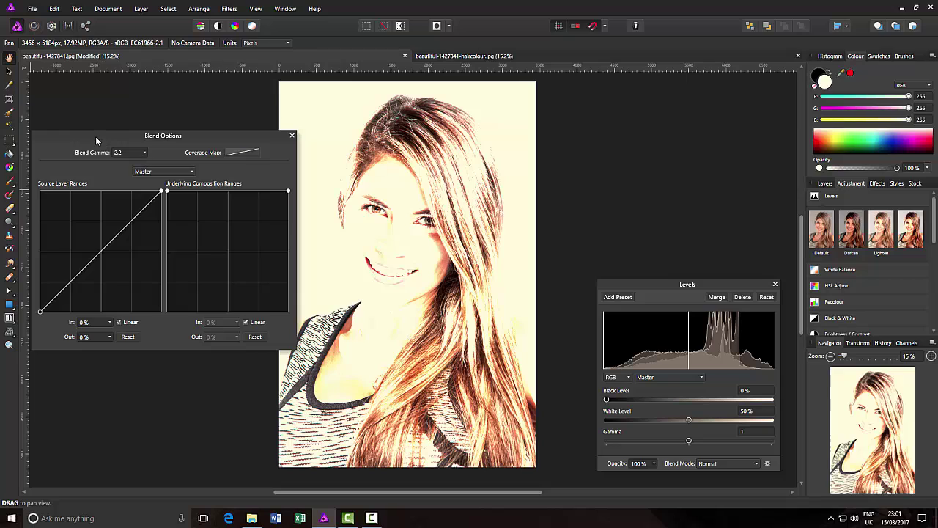
{"action": "left_click_drag", "start_coordinate": [91, 140], "coordinate": [65, 204]}
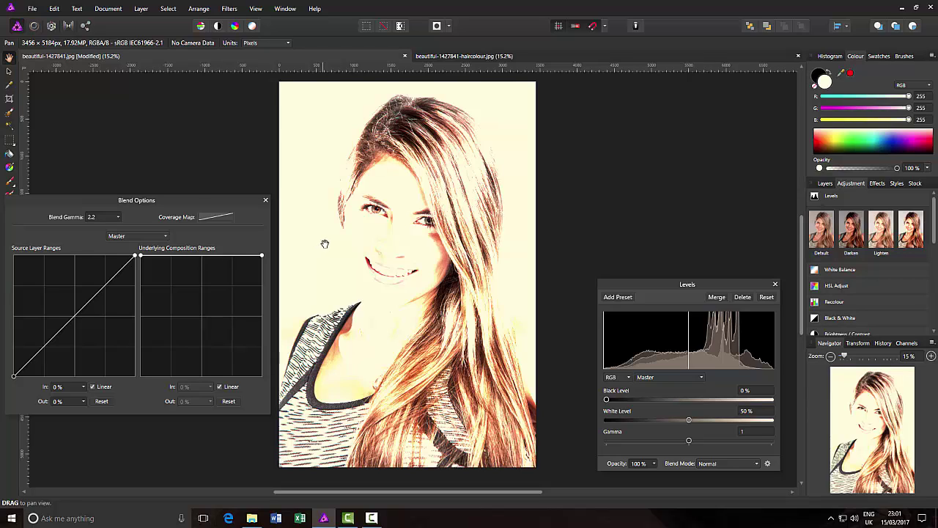
{"action": "left_click", "coordinate": [265, 201]}
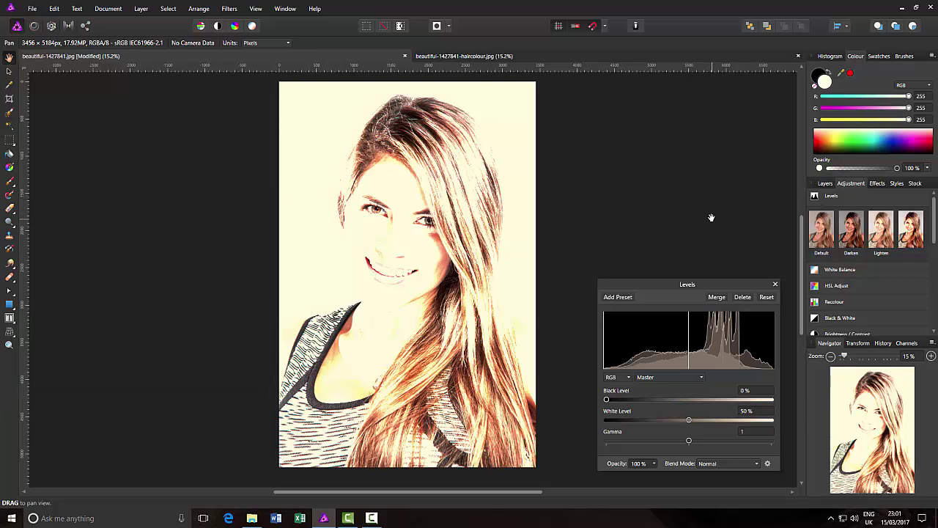
{"action": "left_click", "coordinate": [775, 285]}
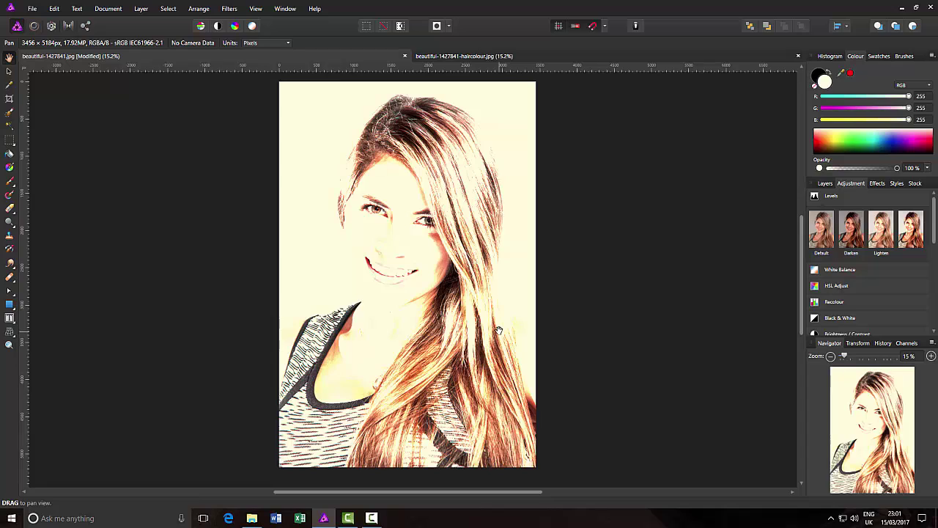
Choose the Paint Brush and set its opacity to 100%.
{"action": "left_click", "coordinate": [852, 195]}
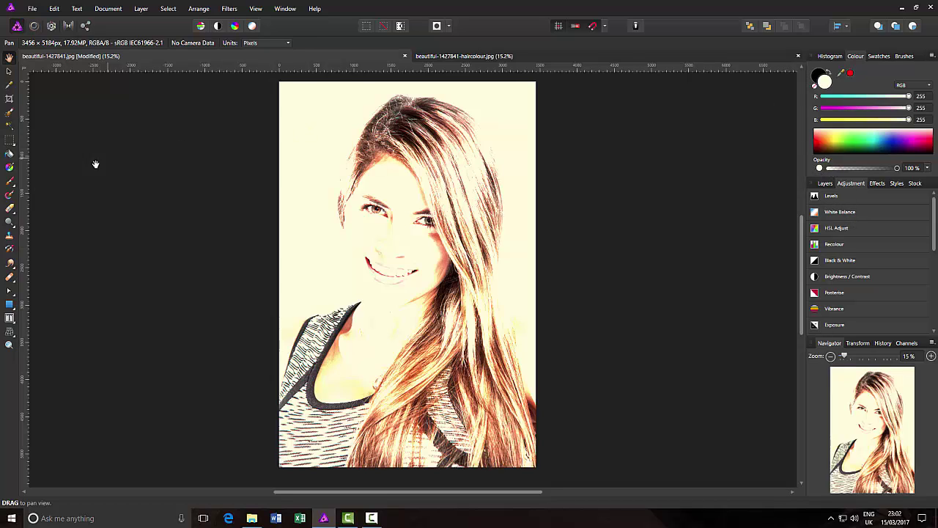
{"action": "left_click", "coordinate": [9, 182]}
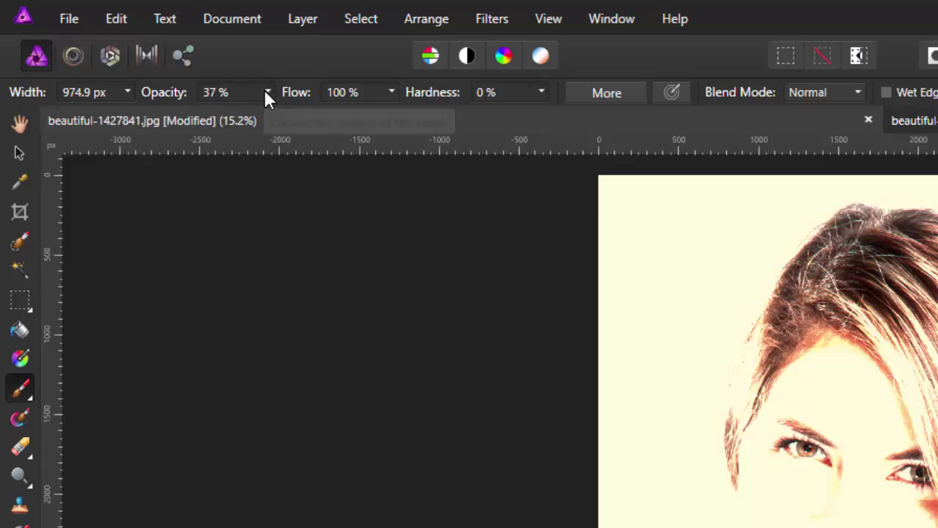
{"action": "left_click", "coordinate": [268, 92]}
{"action": "left_click_drag", "start_coordinate": [270, 114], "coordinate": [361, 119]}
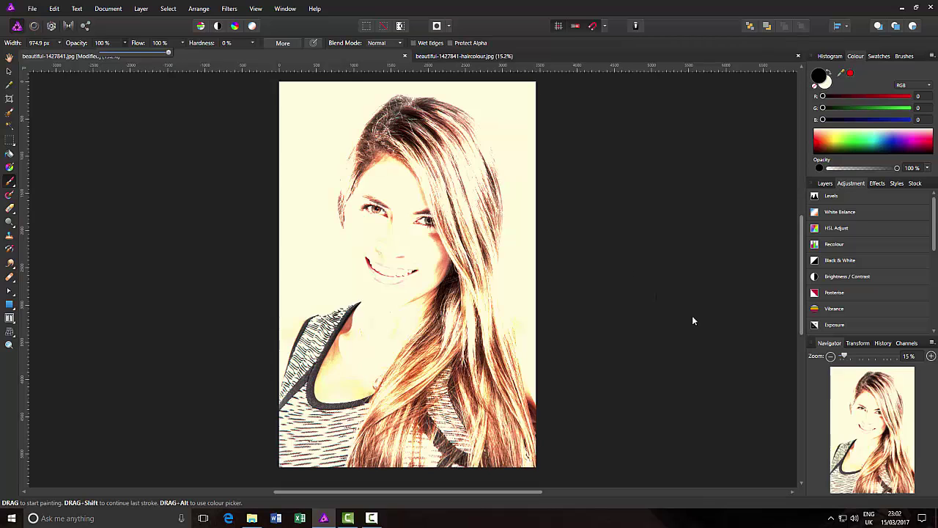
Enlarge the brush and paint black on the Levels adjustment over the top, chest and lower hair.
{"action": "left_click", "coordinate": [830, 196]}
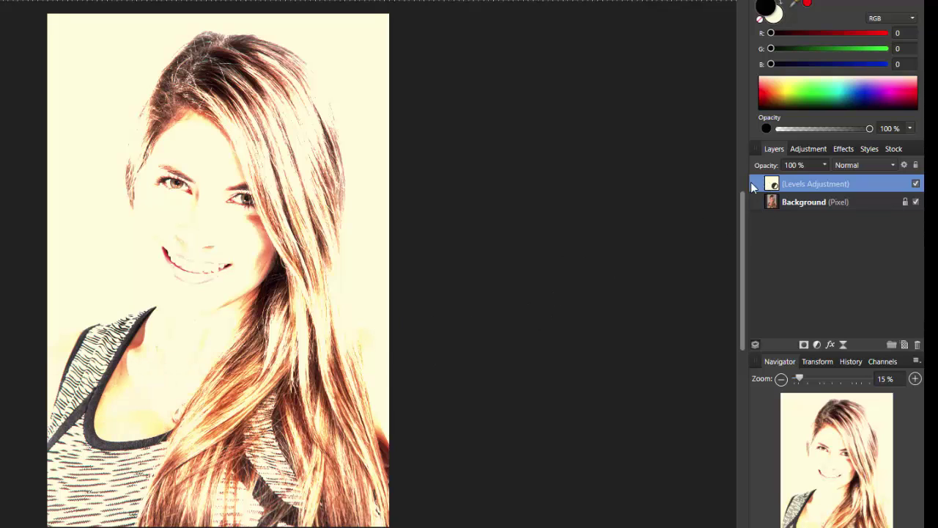
{"action": "left_click", "coordinate": [138, 459]}
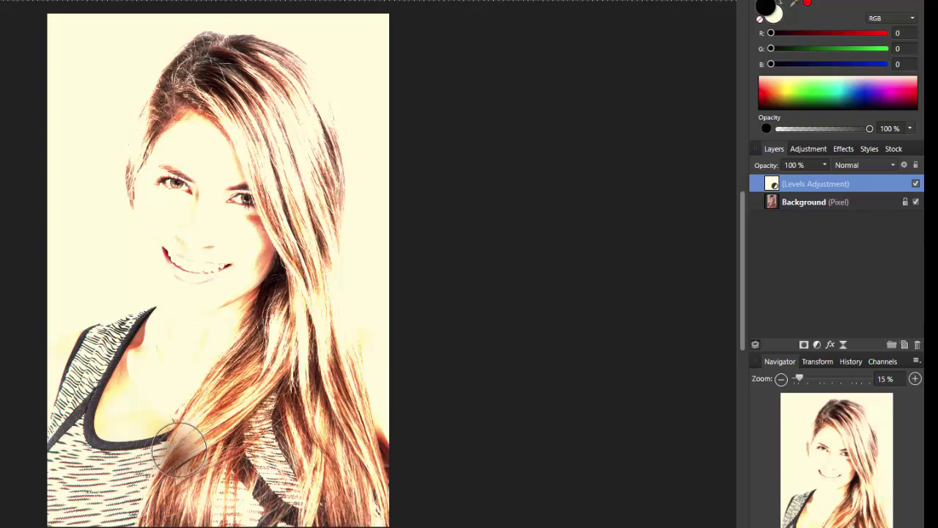
{"action": "key", "text": "bracketright"}
{"action": "key", "text": "bracketright"}
{"action": "key", "text": "bracketright"}
{"action": "key", "text": "bracketright"}
{"action": "key", "text": "bracketright"}
{"action": "key", "text": "bracketright"}
{"action": "key", "text": "bracketright"}
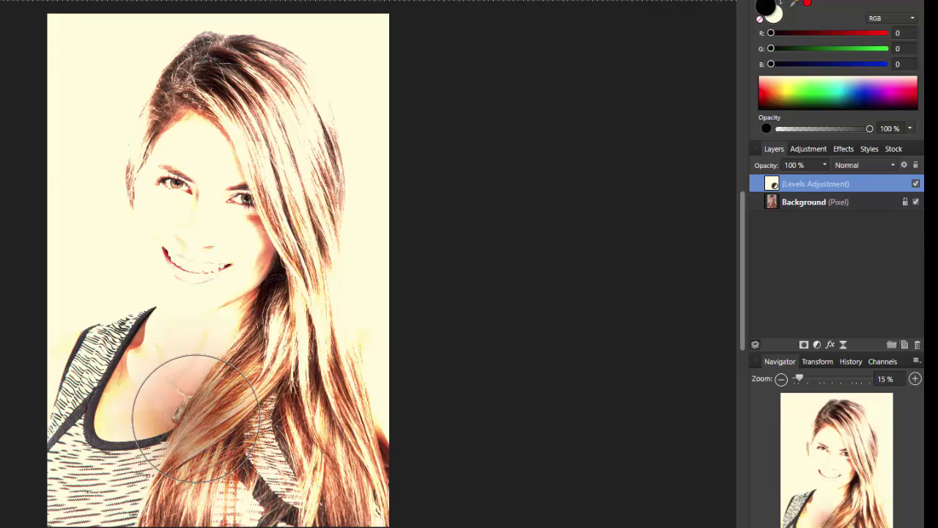
{"action": "mouse_move", "coordinate": [206, 424]}
{"action": "left_mouse_down"}
{"action": "mouse_move", "coordinate": [166, 451]}
{"action": "mouse_move", "coordinate": [194, 467]}
{"action": "mouse_move", "coordinate": [47, 495]}
{"action": "mouse_move", "coordinate": [119, 485]}
{"action": "mouse_move", "coordinate": [131, 474]}
{"action": "mouse_move", "coordinate": [334, 472]}
{"action": "mouse_move", "coordinate": [231, 496]}
{"action": "left_mouse_up"}
{"action": "mouse_move", "coordinate": [196, 431]}
{"action": "left_mouse_down"}
{"action": "mouse_move", "coordinate": [92, 440]}
{"action": "mouse_move", "coordinate": [107, 419]}
{"action": "mouse_move", "coordinate": [91, 427]}
{"action": "mouse_move", "coordinate": [145, 431]}
{"action": "mouse_move", "coordinate": [235, 379]}
{"action": "mouse_move", "coordinate": [274, 442]}
{"action": "mouse_move", "coordinate": [328, 489]}
{"action": "mouse_move", "coordinate": [247, 417]}
{"action": "mouse_move", "coordinate": [247, 366]}
{"action": "mouse_move", "coordinate": [232, 366]}
{"action": "mouse_move", "coordinate": [227, 432]}
{"action": "mouse_move", "coordinate": [282, 492]}
{"action": "mouse_move", "coordinate": [327, 500]}
{"action": "mouse_move", "coordinate": [236, 461]}
{"action": "mouse_move", "coordinate": [244, 414]}
{"action": "mouse_move", "coordinate": [220, 432]}
{"action": "left_mouse_up"}
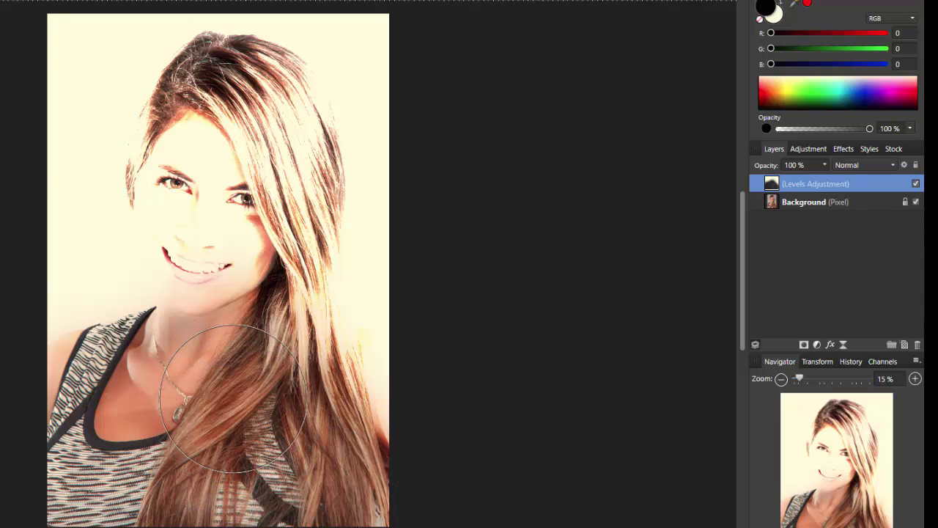
With a slightly smaller black brush, mask the Levels adjustment over the face, remaining hair and shoulders.
{"action": "key", "text": "["}
{"action": "key", "text": "["}
{"action": "key", "text": "["}
{"action": "mouse_move", "coordinate": [223, 271]}
{"action": "left_mouse_down"}
{"action": "mouse_move", "coordinate": [225, 174]}
{"action": "mouse_move", "coordinate": [244, 155]}
{"action": "mouse_move", "coordinate": [236, 99]}
{"action": "mouse_move", "coordinate": [264, 122]}
{"action": "mouse_move", "coordinate": [271, 172]}
{"action": "mouse_move", "coordinate": [275, 131]}
{"action": "mouse_move", "coordinate": [282, 170]}
{"action": "mouse_move", "coordinate": [247, 98]}
{"action": "mouse_move", "coordinate": [266, 104]}
{"action": "mouse_move", "coordinate": [242, 96]}
{"action": "mouse_move", "coordinate": [214, 116]}
{"action": "mouse_move", "coordinate": [187, 176]}
{"action": "mouse_move", "coordinate": [183, 150]}
{"action": "mouse_move", "coordinate": [200, 130]}
{"action": "mouse_move", "coordinate": [182, 165]}
{"action": "mouse_move", "coordinate": [184, 192]}
{"action": "mouse_move", "coordinate": [212, 264]}
{"action": "mouse_move", "coordinate": [193, 223]}
{"action": "mouse_move", "coordinate": [192, 233]}
{"action": "mouse_move", "coordinate": [215, 275]}
{"action": "mouse_move", "coordinate": [215, 255]}
{"action": "mouse_move", "coordinate": [262, 175]}
{"action": "mouse_move", "coordinate": [263, 283]}
{"action": "mouse_move", "coordinate": [293, 352]}
{"action": "mouse_move", "coordinate": [280, 287]}
{"action": "mouse_move", "coordinate": [315, 384]}
{"action": "mouse_move", "coordinate": [343, 427]}
{"action": "mouse_move", "coordinate": [337, 392]}
{"action": "mouse_move", "coordinate": [360, 425]}
{"action": "mouse_move", "coordinate": [349, 384]}
{"action": "mouse_move", "coordinate": [377, 403]}
{"action": "mouse_move", "coordinate": [321, 368]}
{"action": "mouse_move", "coordinate": [380, 396]}
{"action": "mouse_move", "coordinate": [373, 445]}
{"action": "mouse_move", "coordinate": [358, 485]}
{"action": "left_mouse_up"}
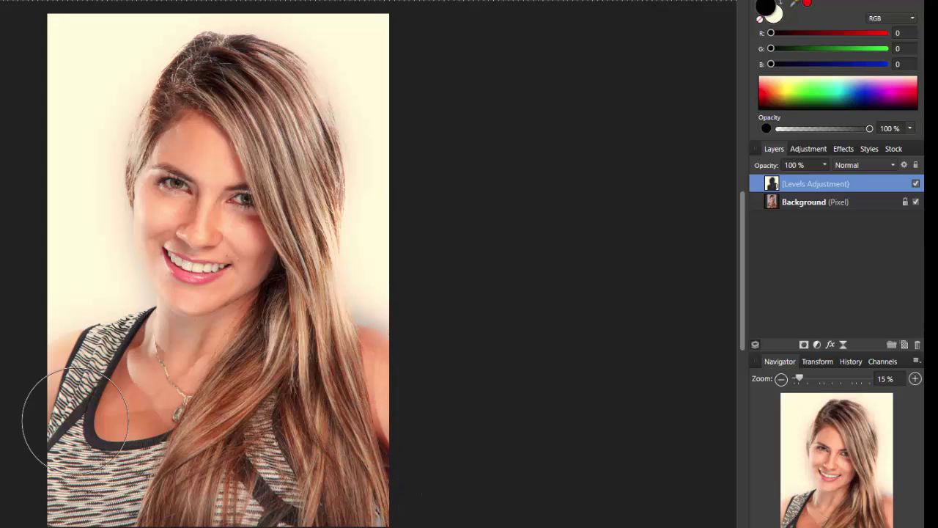
{"action": "mouse_move", "coordinate": [75, 418]}
{"action": "left_mouse_down"}
{"action": "mouse_move", "coordinate": [147, 380]}
{"action": "mouse_move", "coordinate": [71, 394]}
{"action": "mouse_move", "coordinate": [166, 379]}
{"action": "mouse_move", "coordinate": [86, 394]}
{"action": "mouse_move", "coordinate": [193, 358]}
{"action": "mouse_move", "coordinate": [220, 319]}
{"action": "mouse_move", "coordinate": [182, 190]}
{"action": "mouse_move", "coordinate": [188, 130]}
{"action": "mouse_move", "coordinate": [173, 174]}
{"action": "mouse_move", "coordinate": [188, 120]}
{"action": "mouse_move", "coordinate": [224, 77]}
{"action": "mouse_move", "coordinate": [224, 93]}
{"action": "mouse_move", "coordinate": [246, 82]}
{"action": "mouse_move", "coordinate": [252, 92]}
{"action": "mouse_move", "coordinate": [224, 81]}
{"action": "mouse_move", "coordinate": [268, 91]}
{"action": "mouse_move", "coordinate": [284, 122]}
{"action": "mouse_move", "coordinate": [293, 209]}
{"action": "mouse_move", "coordinate": [287, 290]}
{"action": "mouse_move", "coordinate": [304, 342]}
{"action": "mouse_move", "coordinate": [293, 269]}
{"action": "mouse_move", "coordinate": [296, 328]}
{"action": "mouse_move", "coordinate": [289, 298]}
{"action": "mouse_move", "coordinate": [290, 167]}
{"action": "mouse_move", "coordinate": [277, 136]}
{"action": "mouse_move", "coordinate": [236, 97]}
{"action": "mouse_move", "coordinate": [214, 97]}
{"action": "mouse_move", "coordinate": [243, 90]}
{"action": "mouse_move", "coordinate": [186, 96]}
{"action": "mouse_move", "coordinate": [175, 195]}
{"action": "mouse_move", "coordinate": [199, 231]}
{"action": "mouse_move", "coordinate": [202, 279]}
{"action": "mouse_move", "coordinate": [238, 292]}
{"action": "mouse_move", "coordinate": [232, 344]}
{"action": "mouse_move", "coordinate": [170, 372]}
{"action": "left_mouse_up"}
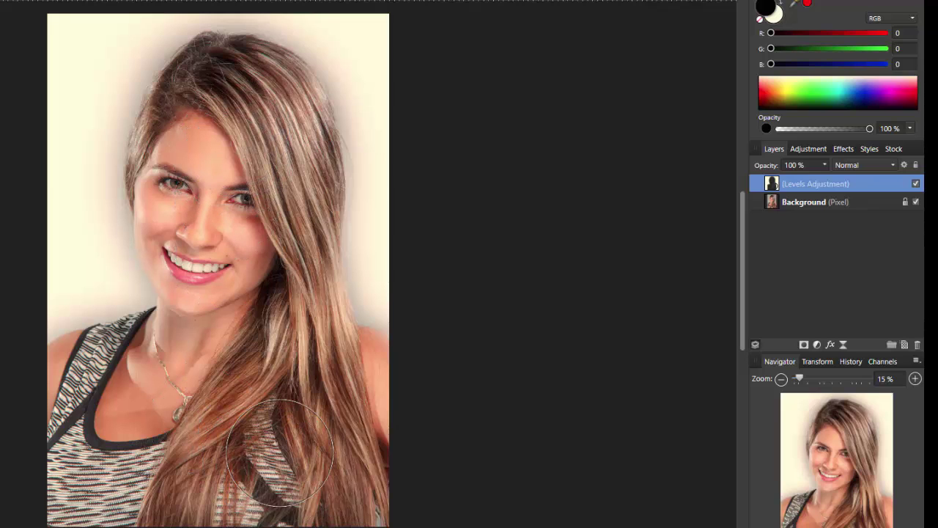
Paint white on the Levels mask with a smaller brush over the grey halo beside the hair, face and shoulders.
{"action": "left_click", "coordinate": [777, 16]}
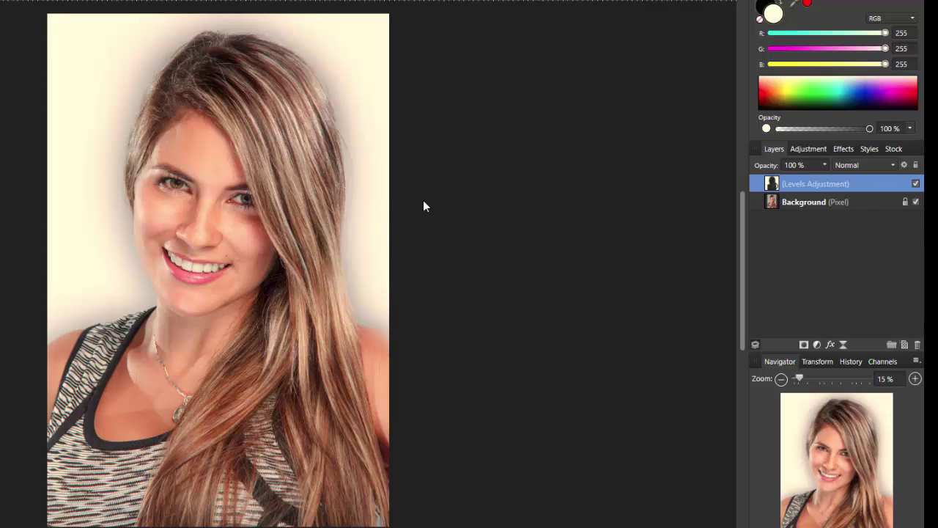
{"action": "left_click", "coordinate": [381, 184]}
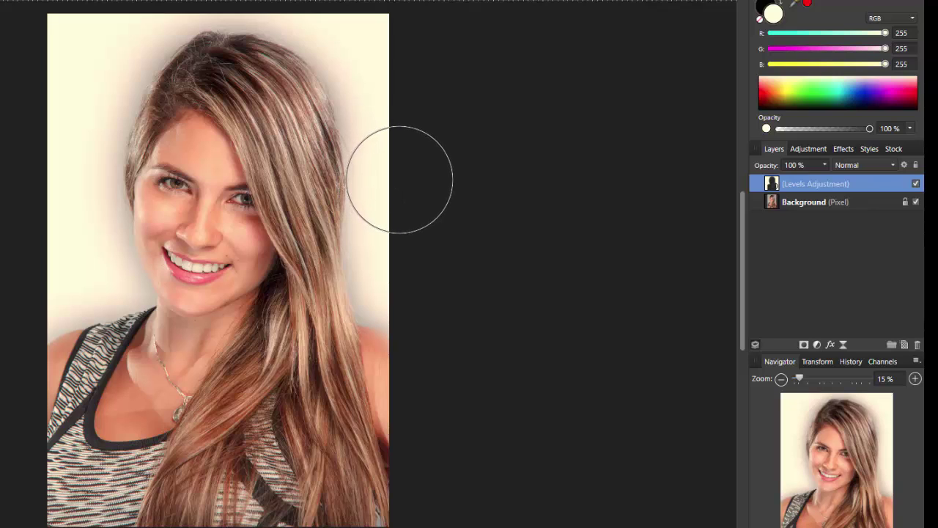
{"action": "key", "text": "bracketleft"}
{"action": "key", "text": "bracketleft"}
{"action": "key", "text": "bracketleft"}
{"action": "key", "text": "bracketleft"}
{"action": "key", "text": "bracketleft"}
{"action": "key", "text": "bracketleft"}
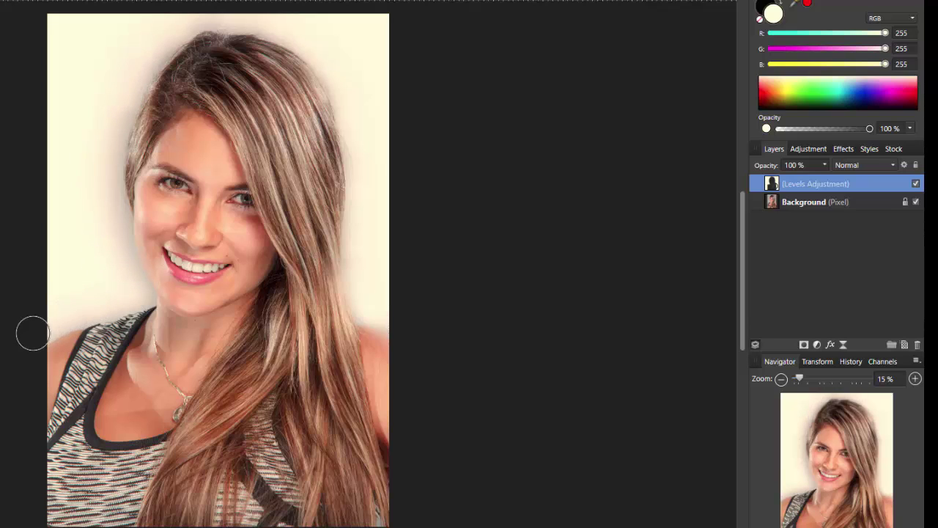
{"action": "mouse_move", "coordinate": [131, 297]}
{"action": "left_mouse_down"}
{"action": "mouse_move", "coordinate": [141, 298]}
{"action": "mouse_move", "coordinate": [117, 253]}
{"action": "mouse_move", "coordinate": [110, 134]}
{"action": "mouse_move", "coordinate": [110, 161]}
{"action": "mouse_move", "coordinate": [113, 124]}
{"action": "mouse_move", "coordinate": [157, 43]}
{"action": "mouse_move", "coordinate": [140, 58]}
{"action": "mouse_move", "coordinate": [173, 22]}
{"action": "mouse_move", "coordinate": [168, 30]}
{"action": "mouse_move", "coordinate": [212, 15]}
{"action": "mouse_move", "coordinate": [184, 22]}
{"action": "mouse_move", "coordinate": [133, 78]}
{"action": "mouse_move", "coordinate": [88, 218]}
{"action": "mouse_move", "coordinate": [60, 218]}
{"action": "left_mouse_up"}
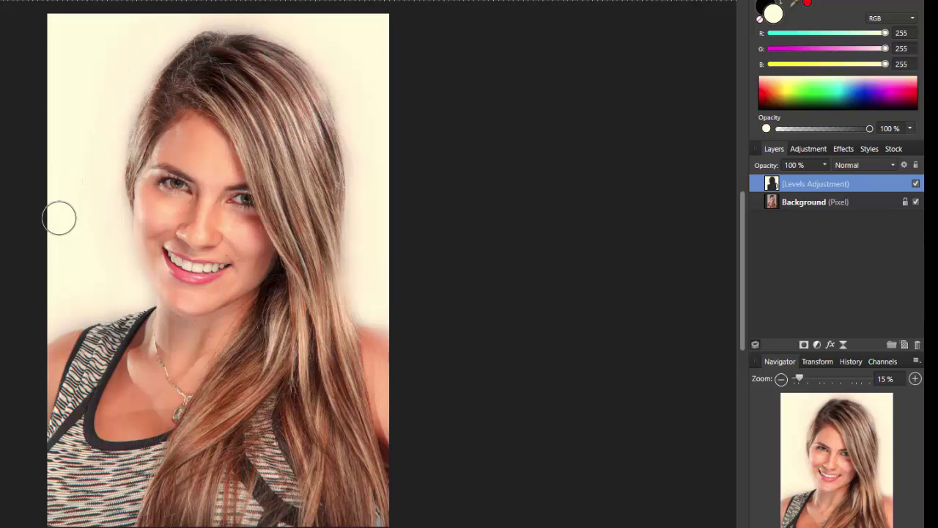
Paint white on the Levels mask around the top of the head, and undo the last stroke along the hair edge.
{"action": "mouse_move", "coordinate": [356, 59]}
{"action": "left_mouse_down"}
{"action": "mouse_move", "coordinate": [301, 28]}
{"action": "mouse_move", "coordinate": [253, 15]}
{"action": "mouse_move", "coordinate": [181, 15]}
{"action": "left_mouse_up"}
{"action": "mouse_move", "coordinate": [291, 46]}
{"action": "left_mouse_down"}
{"action": "mouse_move", "coordinate": [321, 117]}
{"action": "mouse_move", "coordinate": [344, 98]}
{"action": "left_mouse_up"}
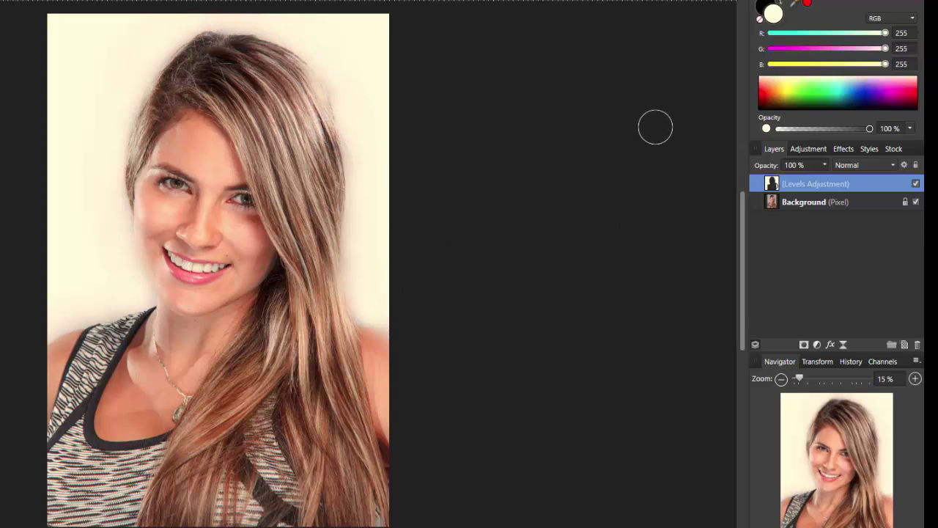
{"action": "key", "text": "ctrl+z"}
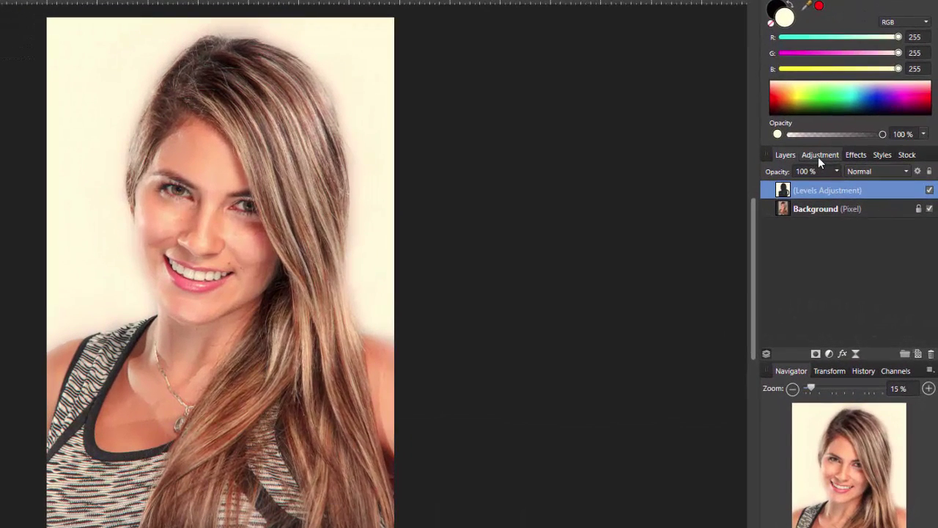
Add an HSL adjustment with a hue shift of 80.5° and a saturation shift of 46% to turn the hair magenta.
{"action": "left_click", "coordinate": [819, 156]}
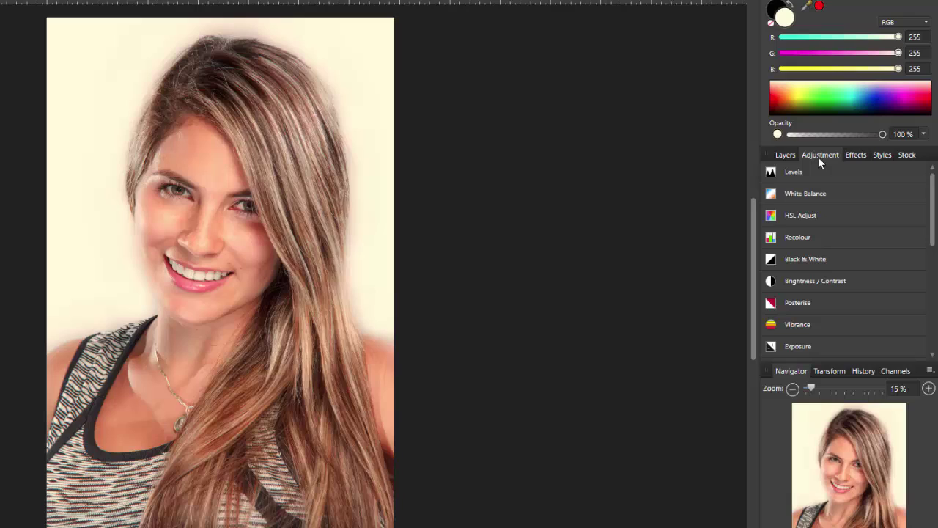
{"action": "left_click", "coordinate": [798, 215]}
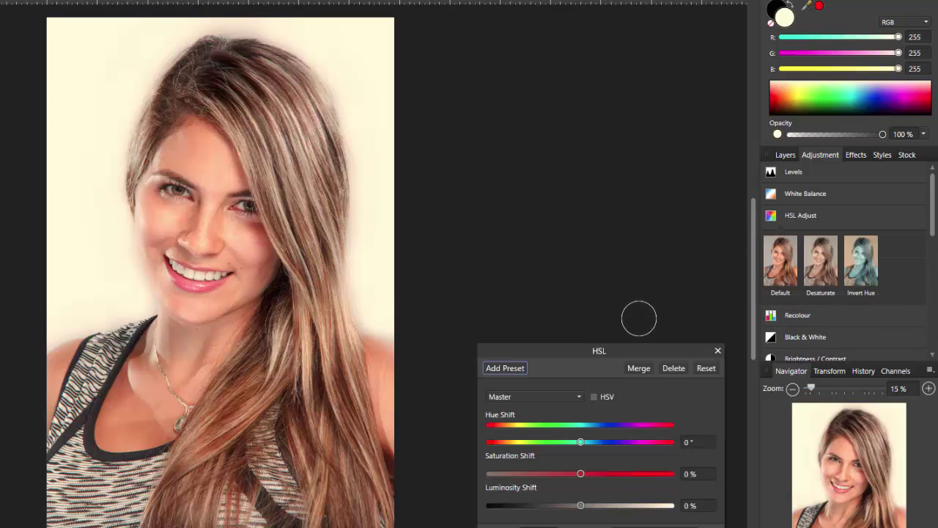
{"action": "left_click_drag", "start_coordinate": [649, 348], "coordinate": [597, 196]}
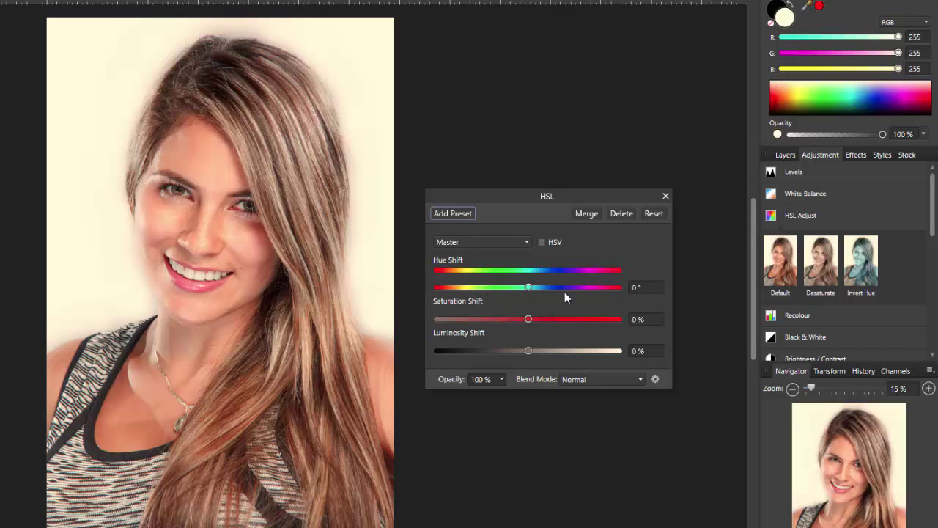
{"action": "left_click_drag", "start_coordinate": [526, 285], "coordinate": [479, 300]}
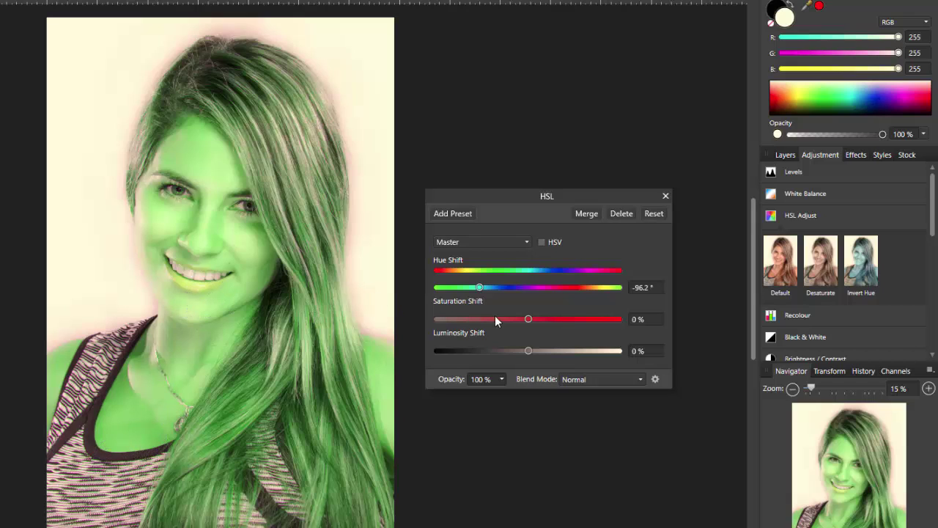
{"action": "left_click_drag", "start_coordinate": [479, 285], "coordinate": [569, 295]}
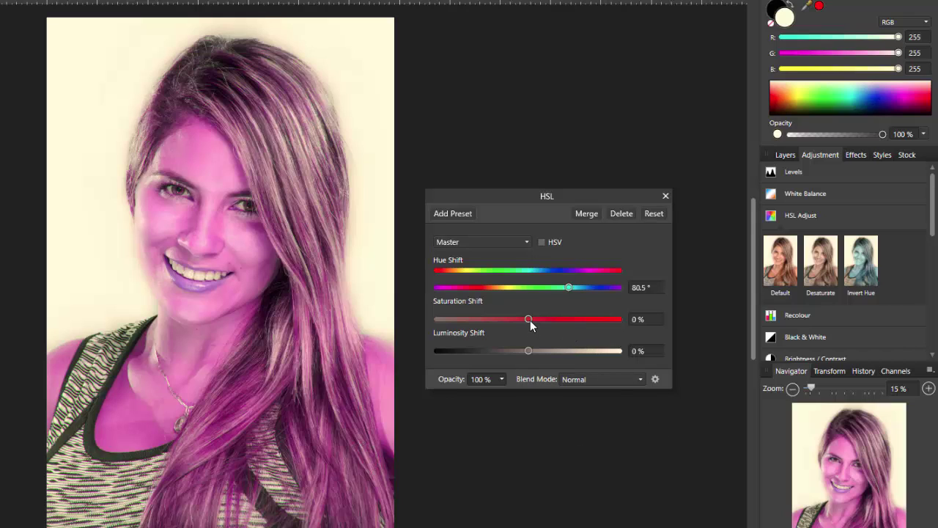
{"action": "left_click_drag", "start_coordinate": [531, 321], "coordinate": [568, 323]}
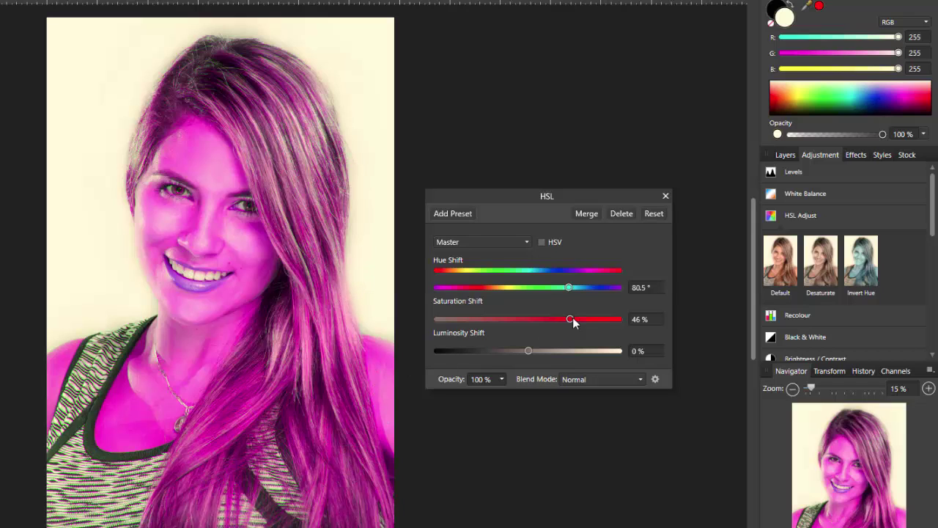
{"action": "left_click", "coordinate": [666, 195]}
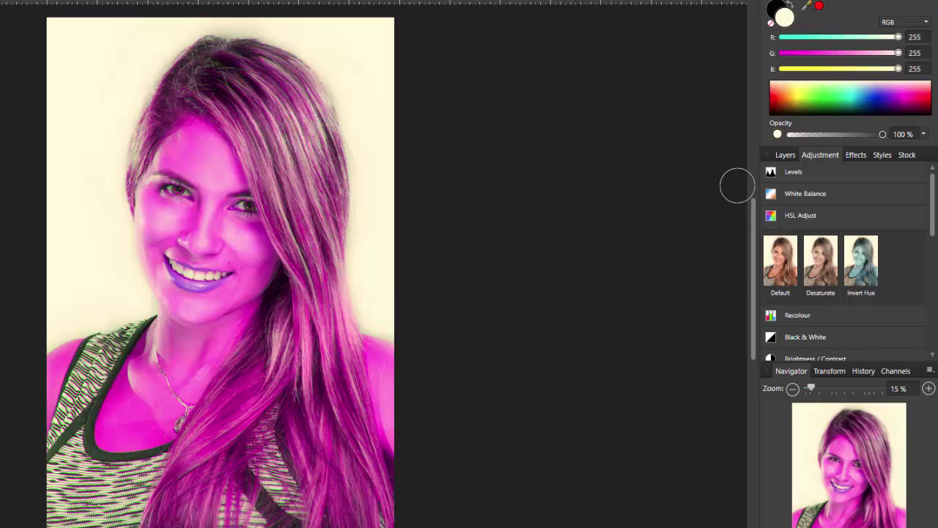
Paint black on the HSL adjustment over the face, neck, chest and top, enlarging the brush to about 797 px.
{"action": "left_click", "coordinate": [785, 154]}
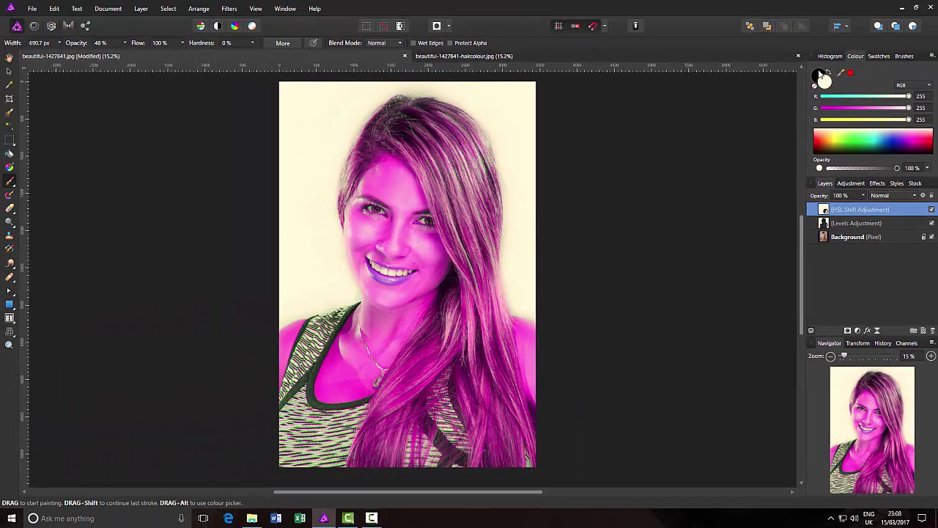
{"action": "left_click", "coordinate": [778, 7]}
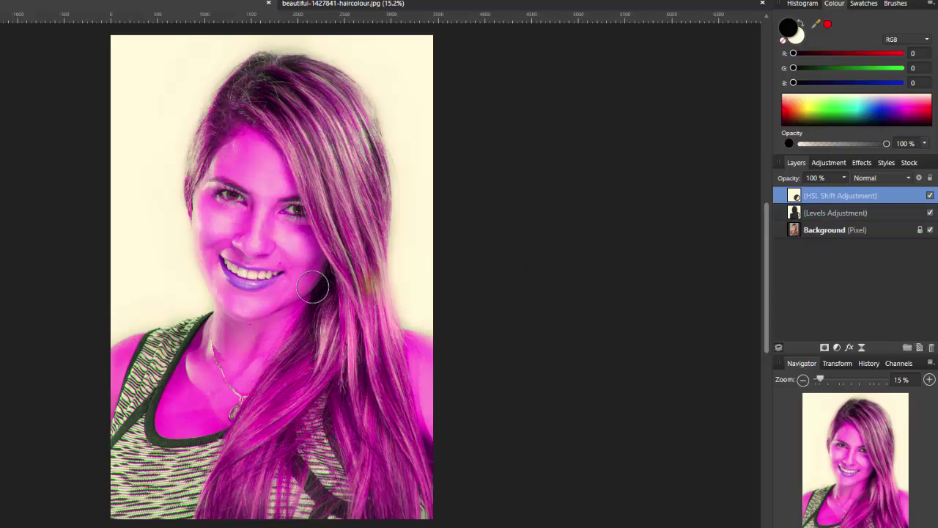
{"action": "mouse_move", "coordinate": [165, 346]}
{"action": "left_mouse_down"}
{"action": "mouse_move", "coordinate": [117, 357]}
{"action": "mouse_move", "coordinate": [125, 377]}
{"action": "mouse_move", "coordinate": [139, 352]}
{"action": "left_mouse_up"}
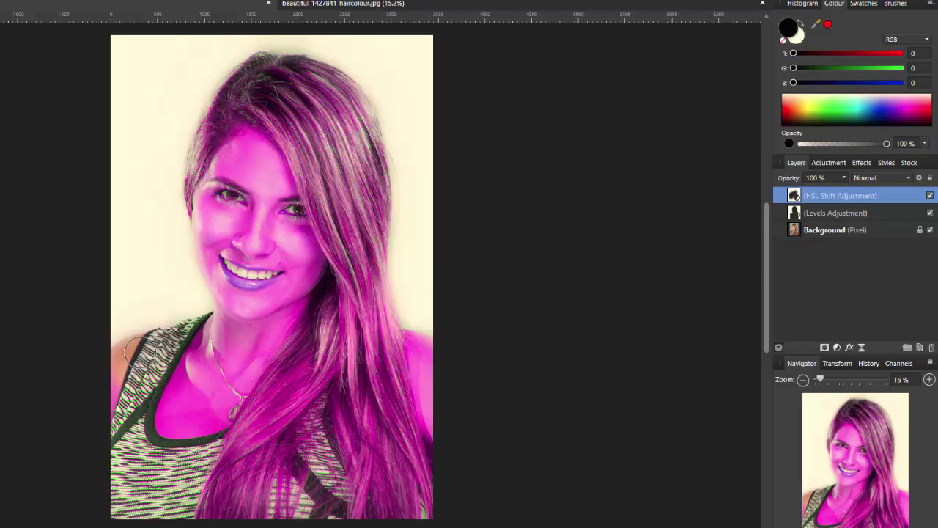
{"action": "key", "text": "bracketright"}
{"action": "key", "text": "bracketright"}
{"action": "key", "text": "bracketright"}
{"action": "key", "text": "bracketright"}
{"action": "key", "text": "bracketright"}
{"action": "key", "text": "bracketright"}
{"action": "key", "text": "bracketright"}
{"action": "mouse_move", "coordinate": [140, 400]}
{"action": "left_mouse_down"}
{"action": "mouse_move", "coordinate": [143, 454]}
{"action": "mouse_move", "coordinate": [153, 450]}
{"action": "mouse_move", "coordinate": [134, 499]}
{"action": "mouse_move", "coordinate": [155, 395]}
{"action": "mouse_move", "coordinate": [233, 299]}
{"action": "mouse_move", "coordinate": [246, 237]}
{"action": "mouse_move", "coordinate": [231, 241]}
{"action": "mouse_move", "coordinate": [241, 273]}
{"action": "mouse_move", "coordinate": [254, 275]}
{"action": "mouse_move", "coordinate": [239, 243]}
{"action": "mouse_move", "coordinate": [248, 211]}
{"action": "mouse_move", "coordinate": [211, 329]}
{"action": "mouse_move", "coordinate": [174, 393]}
{"action": "mouse_move", "coordinate": [181, 367]}
{"action": "mouse_move", "coordinate": [243, 288]}
{"action": "mouse_move", "coordinate": [250, 208]}
{"action": "mouse_move", "coordinate": [259, 268]}
{"action": "mouse_move", "coordinate": [153, 414]}
{"action": "mouse_move", "coordinate": [139, 396]}
{"action": "mouse_move", "coordinate": [138, 418]}
{"action": "mouse_move", "coordinate": [258, 192]}
{"action": "mouse_move", "coordinate": [258, 162]}
{"action": "mouse_move", "coordinate": [226, 179]}
{"action": "mouse_move", "coordinate": [211, 222]}
{"action": "mouse_move", "coordinate": [247, 154]}
{"action": "mouse_move", "coordinate": [281, 216]}
{"action": "mouse_move", "coordinate": [294, 283]}
{"action": "mouse_move", "coordinate": [189, 440]}
{"action": "mouse_move", "coordinate": [209, 409]}
{"action": "mouse_move", "coordinate": [207, 436]}
{"action": "mouse_move", "coordinate": [170, 469]}
{"action": "mouse_move", "coordinate": [123, 420]}
{"action": "left_mouse_up"}
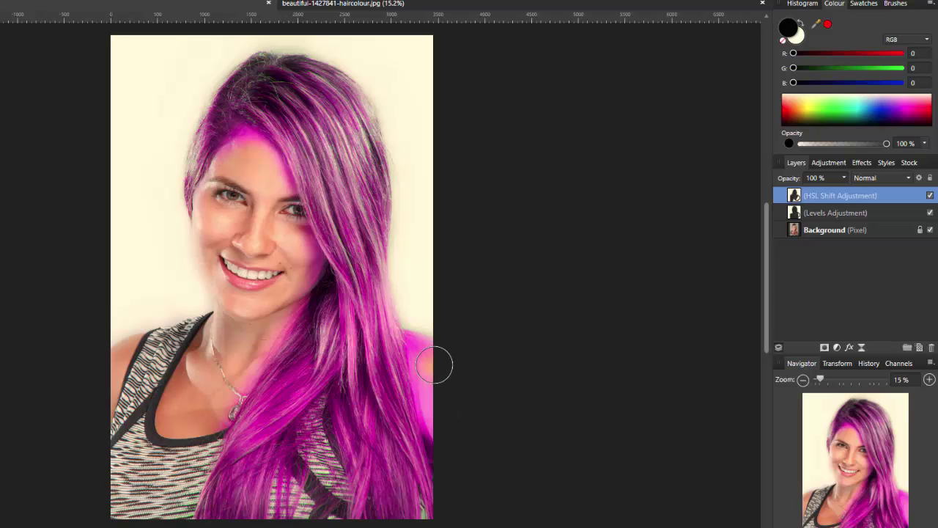
{"action": "left_click_drag", "start_coordinate": [424, 343], "coordinate": [420, 343]}
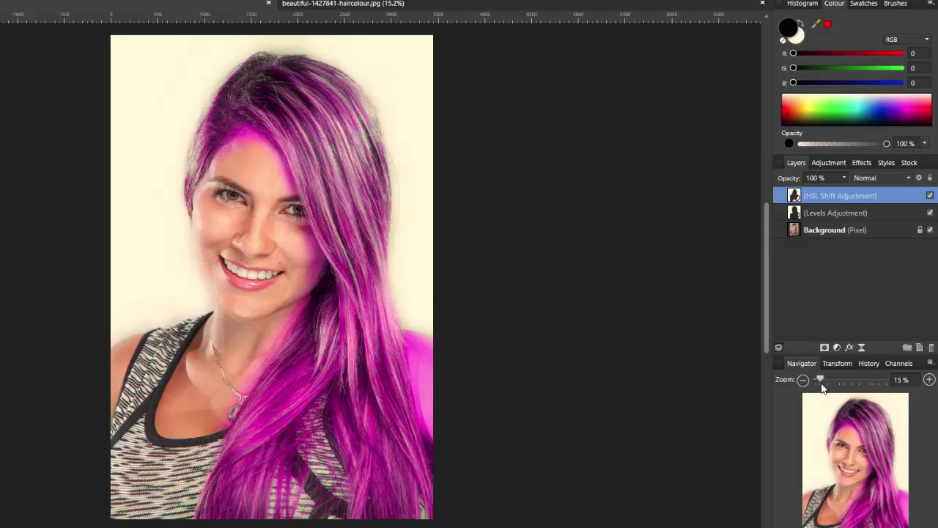
Lower the brush opacity to 22%, shrink the brush to 416 px and paint black on the HSL mask along the forehead hairline.
{"action": "left_click_drag", "start_coordinate": [822, 378], "coordinate": [871, 366]}
{"action": "left_click_drag", "start_coordinate": [876, 424], "coordinate": [835, 384]}
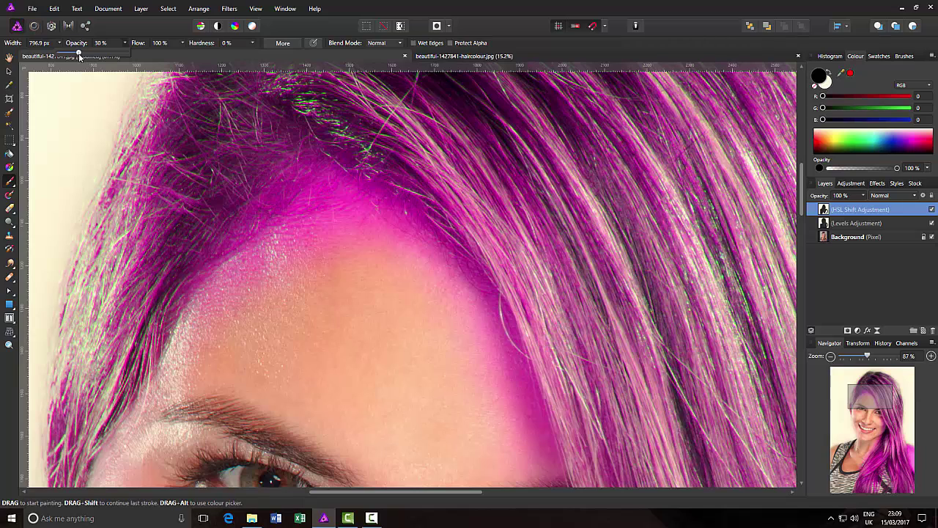
{"action": "left_click_drag", "start_coordinate": [78, 53], "coordinate": [76, 53]}
{"action": "mouse_move", "coordinate": [351, 251]}
{"action": "left_mouse_down"}
{"action": "mouse_move", "coordinate": [352, 220]}
{"action": "mouse_move", "coordinate": [331, 292]}
{"action": "left_mouse_up"}
{"action": "key", "text": "bracketleft"}
{"action": "key", "text": "bracketleft"}
{"action": "key", "text": "bracketleft"}
{"action": "key", "text": "bracketleft"}
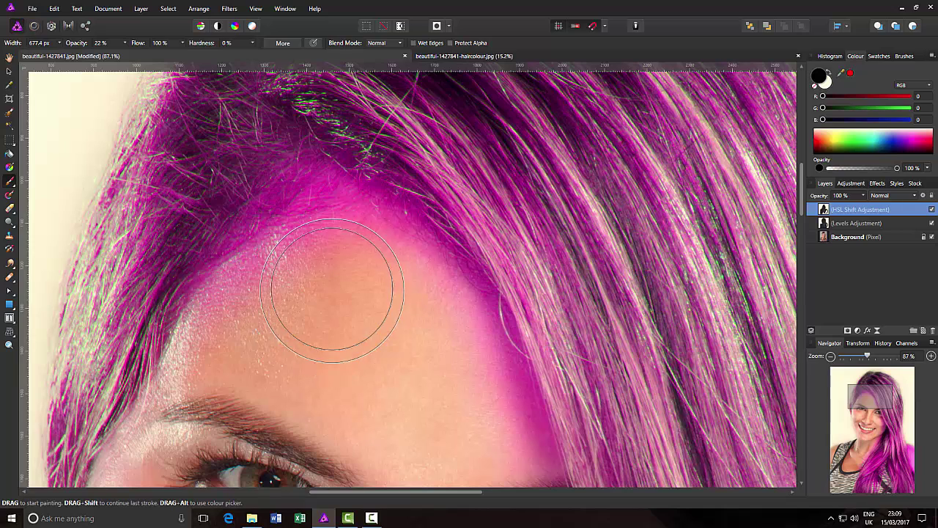
{"action": "mouse_move", "coordinate": [260, 281]}
{"action": "left_mouse_down"}
{"action": "mouse_move", "coordinate": [258, 307]}
{"action": "mouse_move", "coordinate": [269, 272]}
{"action": "mouse_move", "coordinate": [244, 294]}
{"action": "mouse_move", "coordinate": [293, 245]}
{"action": "mouse_move", "coordinate": [228, 296]}
{"action": "mouse_move", "coordinate": [281, 234]}
{"action": "mouse_move", "coordinate": [323, 257]}
{"action": "mouse_move", "coordinate": [279, 234]}
{"action": "mouse_move", "coordinate": [418, 260]}
{"action": "mouse_move", "coordinate": [330, 231]}
{"action": "mouse_move", "coordinate": [396, 272]}
{"action": "mouse_move", "coordinate": [447, 349]}
{"action": "mouse_move", "coordinate": [453, 327]}
{"action": "mouse_move", "coordinate": [501, 443]}
{"action": "mouse_move", "coordinate": [490, 389]}
{"action": "mouse_move", "coordinate": [510, 462]}
{"action": "mouse_move", "coordinate": [489, 364]}
{"action": "mouse_move", "coordinate": [465, 331]}
{"action": "mouse_move", "coordinate": [507, 458]}
{"action": "mouse_move", "coordinate": [506, 413]}
{"action": "mouse_move", "coordinate": [511, 448]}
{"action": "mouse_move", "coordinate": [453, 262]}
{"action": "mouse_move", "coordinate": [351, 194]}
{"action": "mouse_move", "coordinate": [286, 235]}
{"action": "mouse_move", "coordinate": [227, 296]}
{"action": "mouse_move", "coordinate": [217, 353]}
{"action": "mouse_move", "coordinate": [175, 391]}
{"action": "mouse_move", "coordinate": [188, 423]}
{"action": "left_mouse_up"}
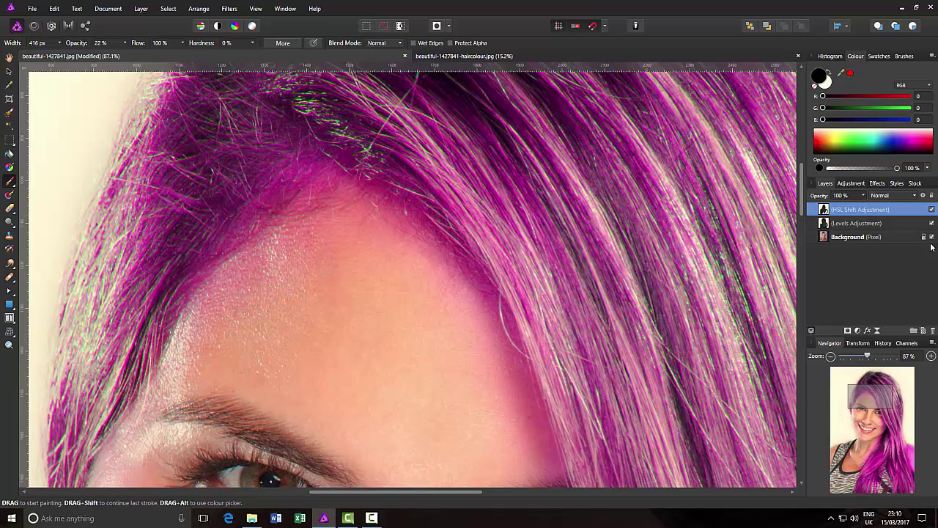
Paint black on the HSL mask over the magenta-tinted cheek, jaw, neck and upper chest beside the hair.
{"action": "left_click_drag", "start_coordinate": [802, 178], "coordinate": [803, 222]}
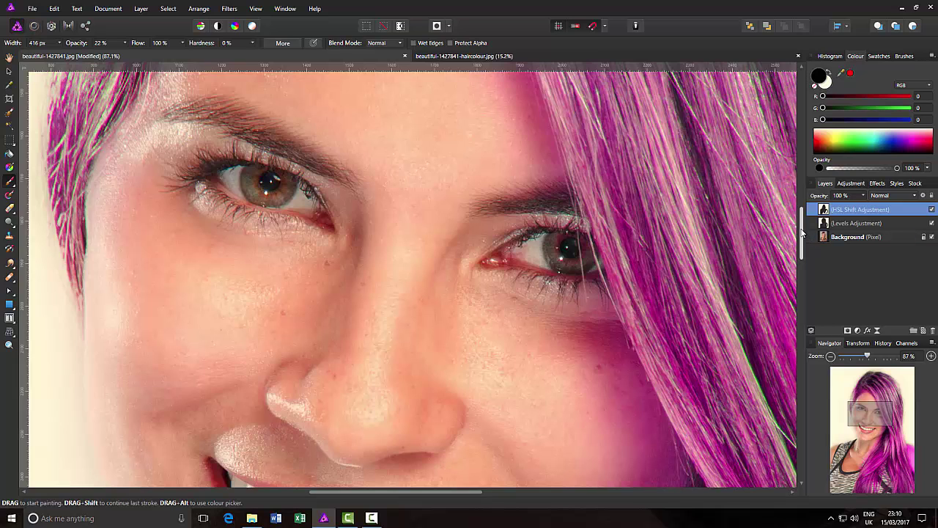
{"action": "left_click_drag", "start_coordinate": [801, 233], "coordinate": [805, 262]}
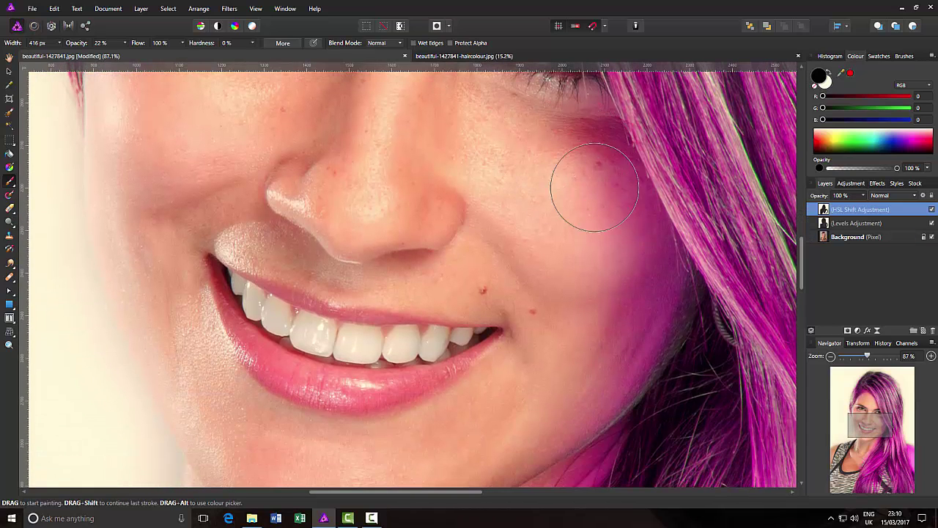
{"action": "mouse_move", "coordinate": [641, 299]}
{"action": "left_mouse_down"}
{"action": "mouse_move", "coordinate": [631, 320]}
{"action": "mouse_move", "coordinate": [645, 288]}
{"action": "mouse_move", "coordinate": [626, 358]}
{"action": "mouse_move", "coordinate": [642, 324]}
{"action": "mouse_move", "coordinate": [579, 396]}
{"action": "mouse_move", "coordinate": [652, 319]}
{"action": "left_mouse_up"}
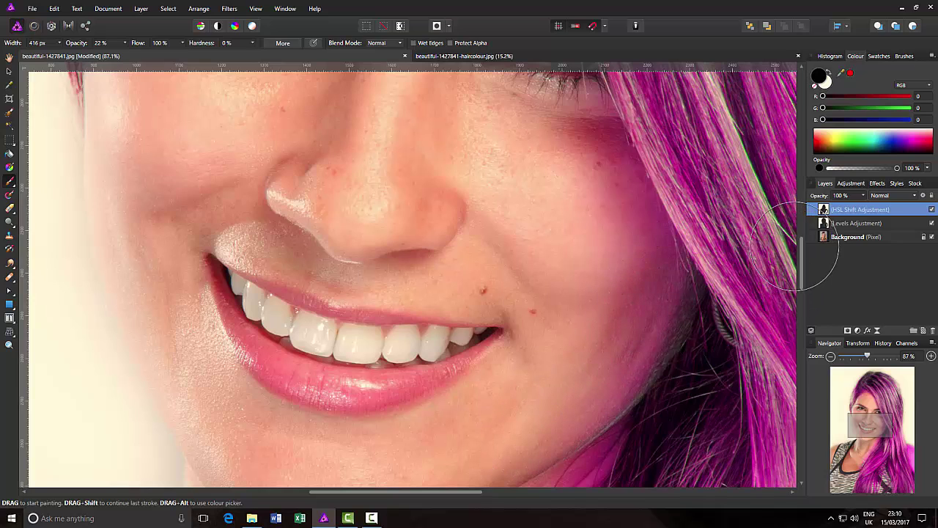
{"action": "scroll", "coordinate": [790, 258], "scroll_direction": "down", "scroll_amount": 3}
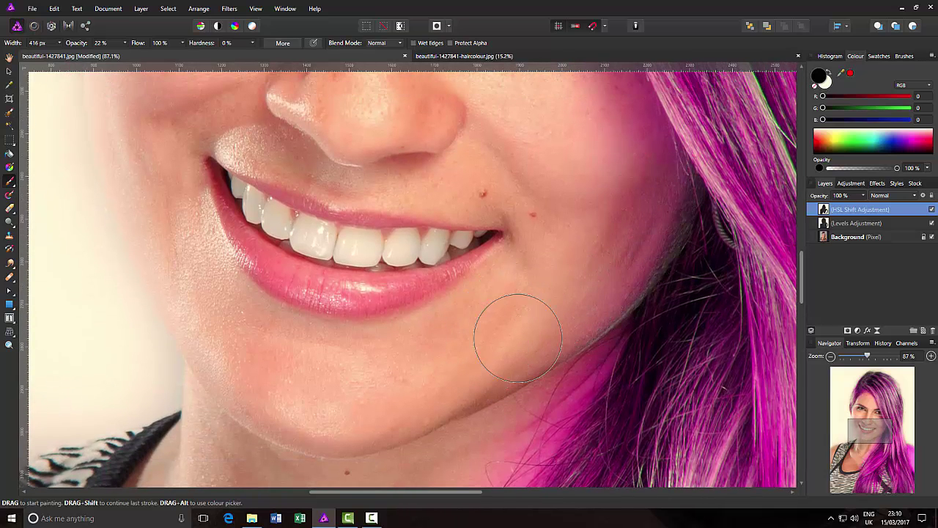
{"action": "scroll", "coordinate": [803, 277], "scroll_direction": "down", "scroll_amount": 5}
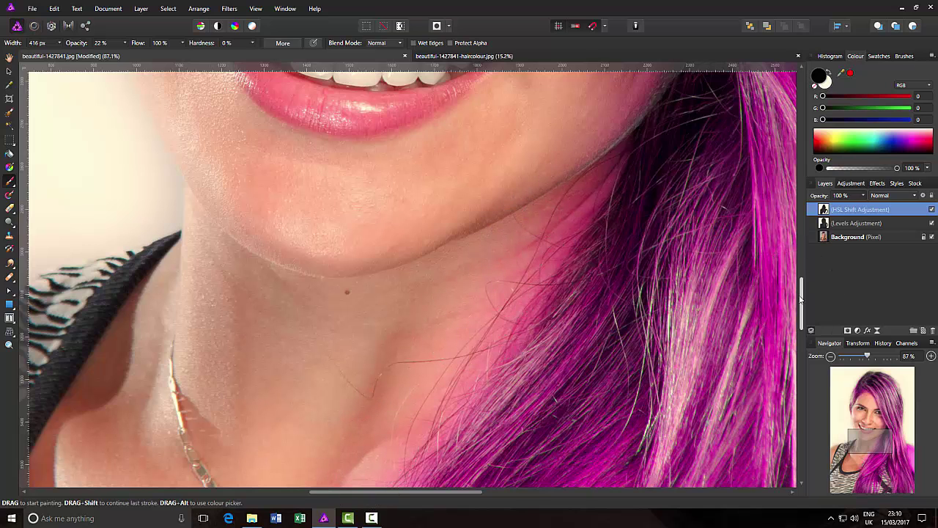
{"action": "left_click_drag", "start_coordinate": [802, 295], "coordinate": [803, 328]}
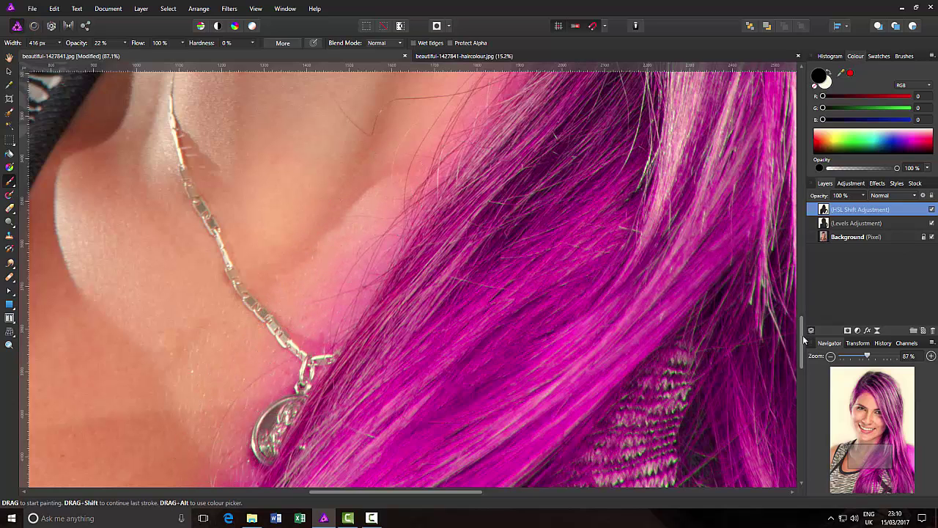
{"action": "left_click_drag", "start_coordinate": [802, 326], "coordinate": [802, 347]}
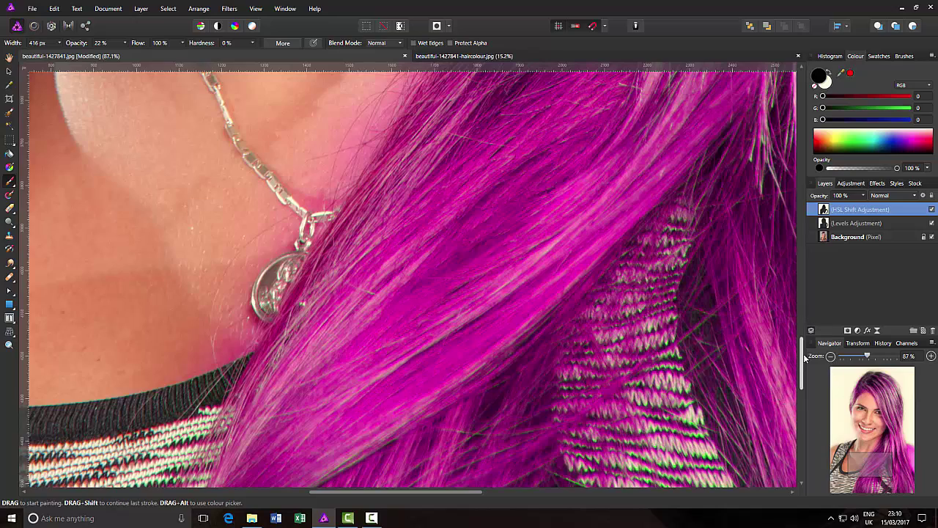
Paint black on the HSL mask over the knitted top showing between the lower hair strands.
{"action": "left_click_drag", "start_coordinate": [802, 359], "coordinate": [802, 399]}
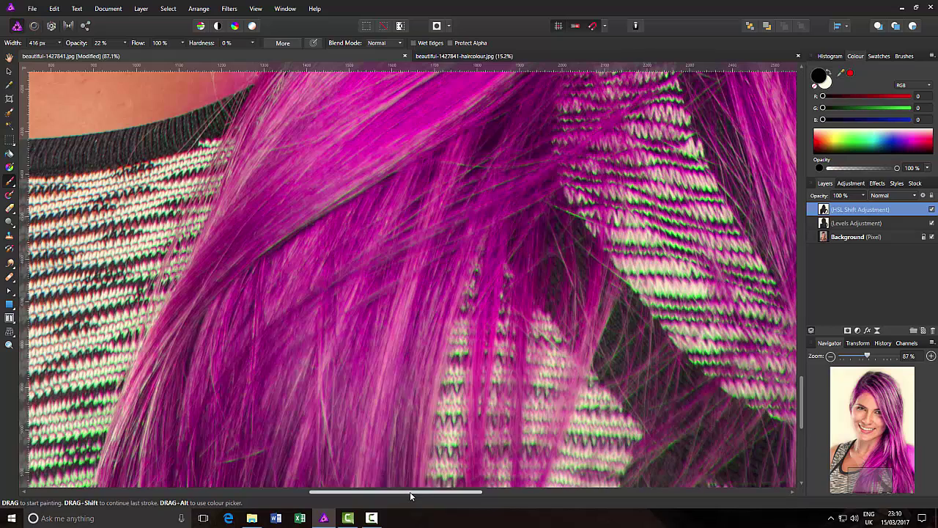
{"action": "left_click_drag", "start_coordinate": [404, 494], "coordinate": [486, 493]}
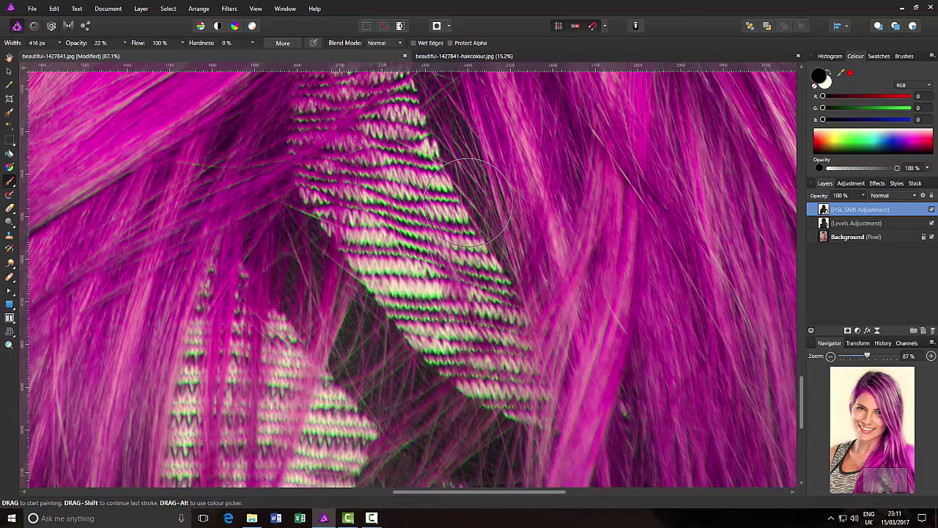
{"action": "left_click_drag", "start_coordinate": [239, 284], "coordinate": [246, 359]}
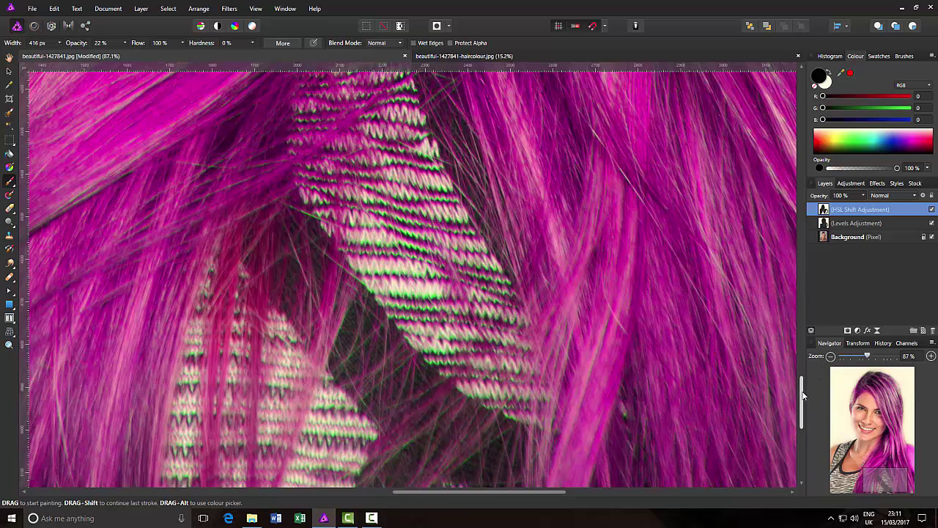
{"action": "left_click_drag", "start_coordinate": [802, 396], "coordinate": [802, 363]}
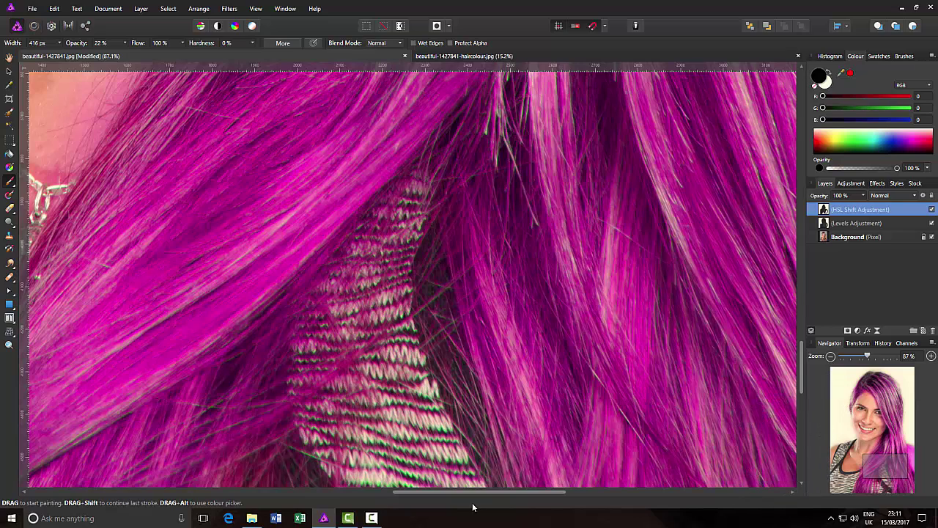
Paint black on the HSL mask over the bare shoulder and arm beside the long hair, and fit the whole portrait in view.
{"action": "left_click_drag", "start_coordinate": [524, 493], "coordinate": [636, 493]}
{"action": "left_click_drag", "start_coordinate": [802, 391], "coordinate": [802, 350]}
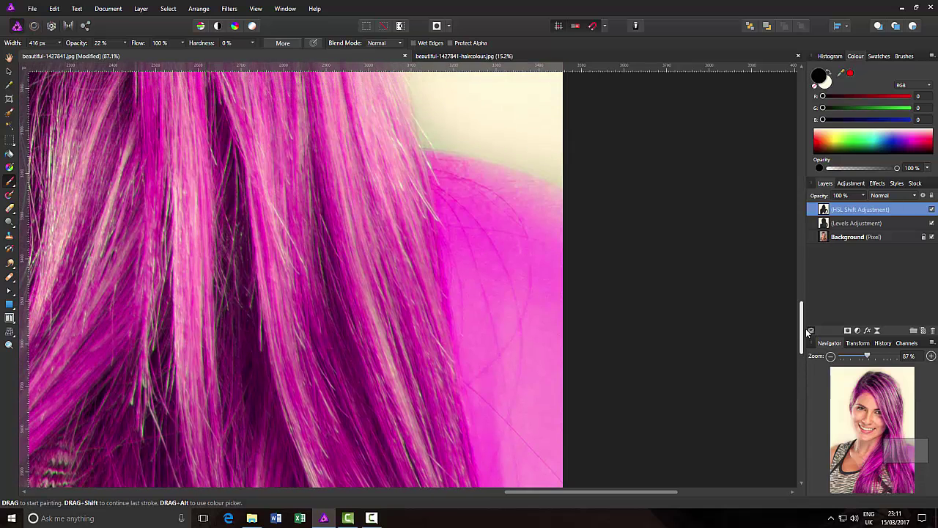
{"action": "mouse_move", "coordinate": [469, 261]}
{"action": "left_mouse_down"}
{"action": "mouse_move", "coordinate": [514, 203]}
{"action": "mouse_move", "coordinate": [495, 211]}
{"action": "mouse_move", "coordinate": [452, 203]}
{"action": "mouse_move", "coordinate": [468, 197]}
{"action": "mouse_move", "coordinate": [475, 357]}
{"action": "mouse_move", "coordinate": [497, 363]}
{"action": "mouse_move", "coordinate": [518, 453]}
{"action": "mouse_move", "coordinate": [534, 277]}
{"action": "mouse_move", "coordinate": [503, 249]}
{"action": "mouse_move", "coordinate": [487, 272]}
{"action": "mouse_move", "coordinate": [520, 289]}
{"action": "mouse_move", "coordinate": [504, 232]}
{"action": "mouse_move", "coordinate": [539, 235]}
{"action": "mouse_move", "coordinate": [447, 189]}
{"action": "left_mouse_up"}
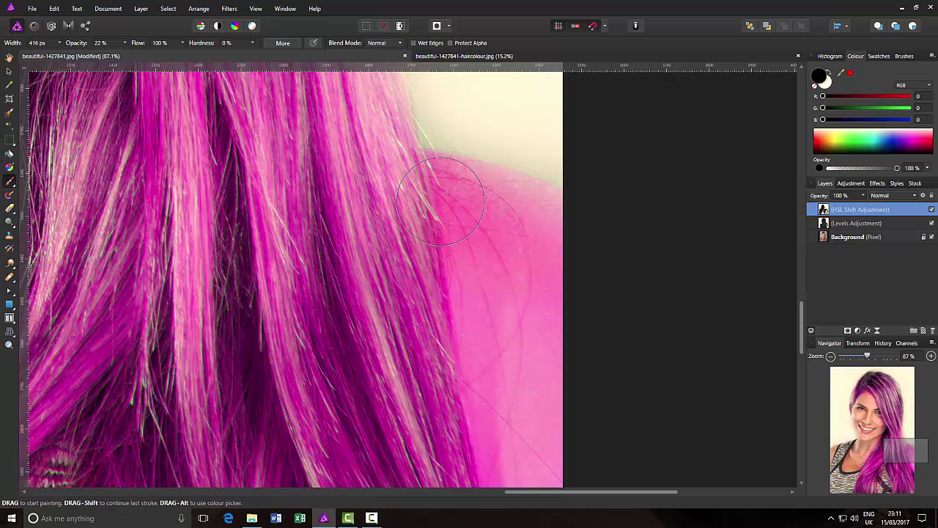
{"action": "mouse_move", "coordinate": [511, 212]}
{"action": "left_mouse_down"}
{"action": "mouse_move", "coordinate": [512, 272]}
{"action": "mouse_move", "coordinate": [529, 305]}
{"action": "mouse_move", "coordinate": [498, 254]}
{"action": "left_mouse_up"}
{"action": "left_click_drag", "start_coordinate": [802, 322], "coordinate": [801, 357]}
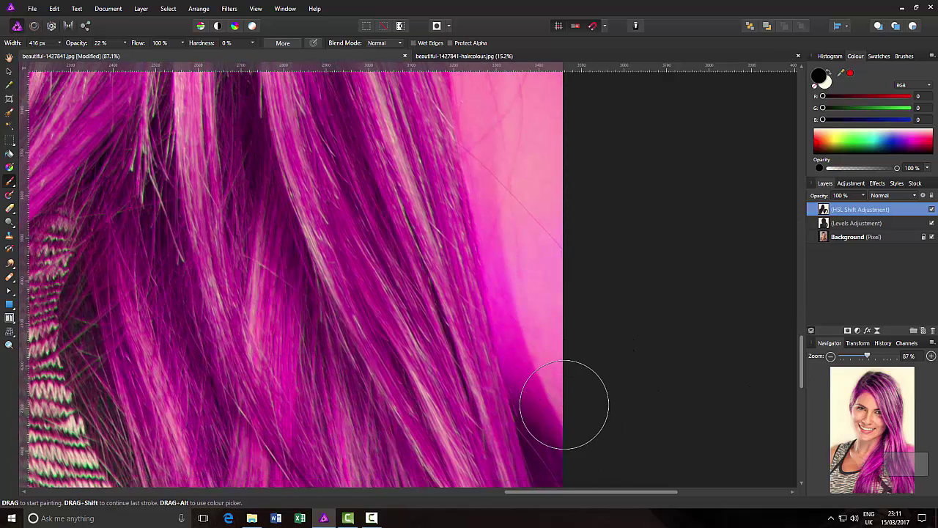
{"action": "mouse_move", "coordinate": [564, 404]}
{"action": "left_mouse_down"}
{"action": "mouse_move", "coordinate": [570, 410]}
{"action": "mouse_move", "coordinate": [561, 327]}
{"action": "mouse_move", "coordinate": [543, 408]}
{"action": "left_mouse_up"}
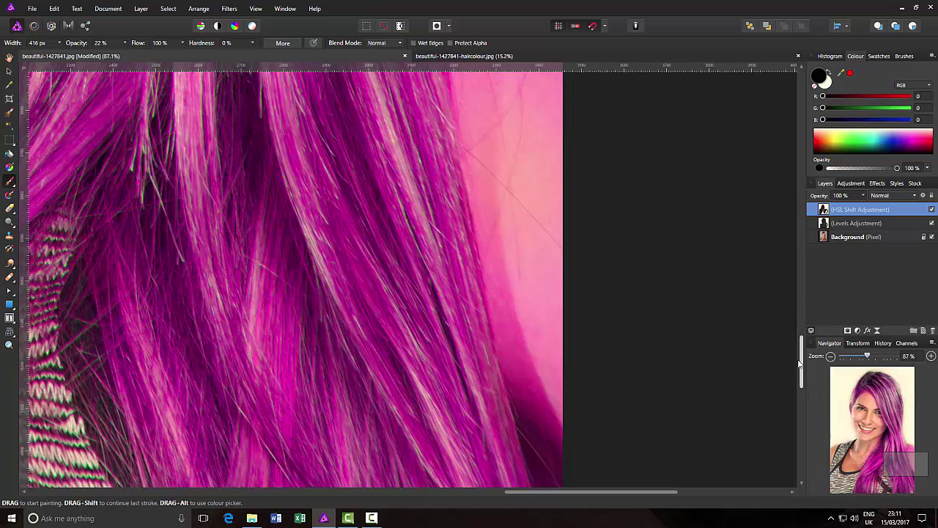
{"action": "left_click_drag", "start_coordinate": [802, 359], "coordinate": [802, 308]}
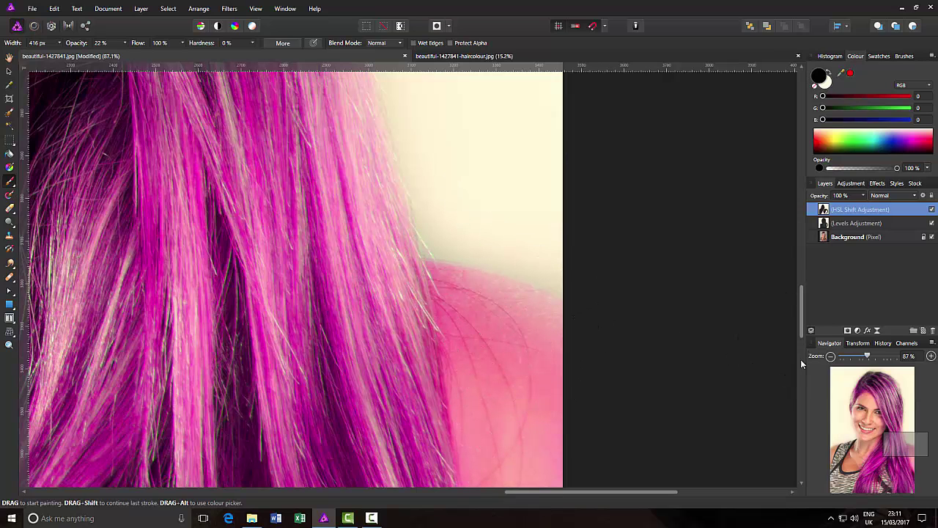
{"action": "left_click_drag", "start_coordinate": [803, 301], "coordinate": [804, 337]}
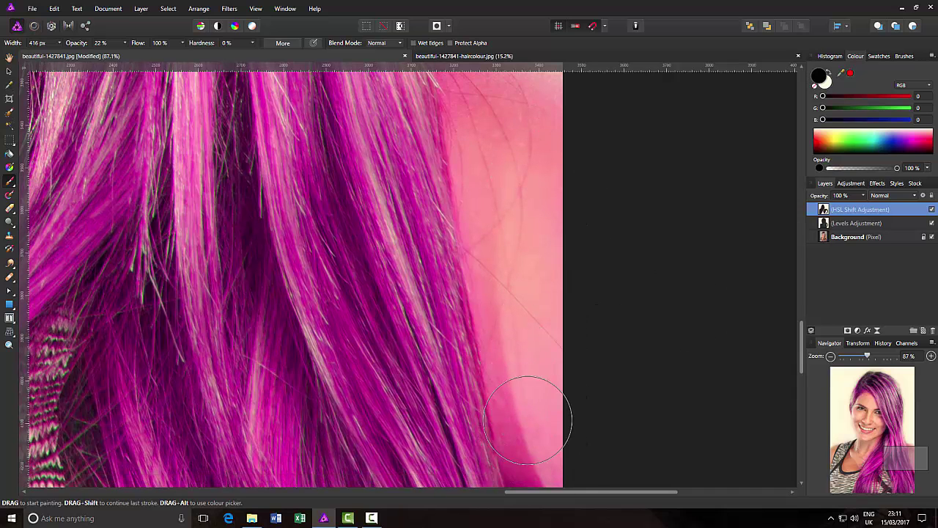
{"action": "left_click_drag", "start_coordinate": [804, 344], "coordinate": [804, 365]}
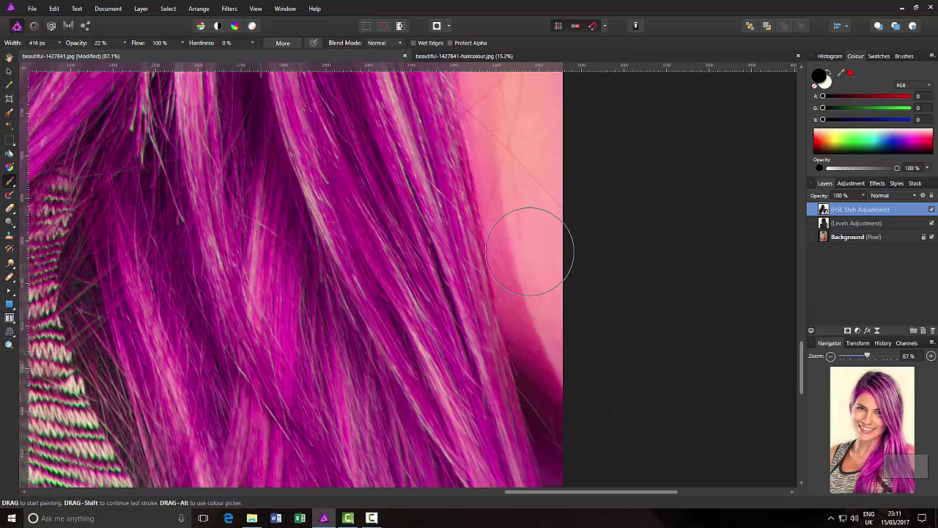
{"action": "left_click_drag", "start_coordinate": [803, 370], "coordinate": [803, 288]}
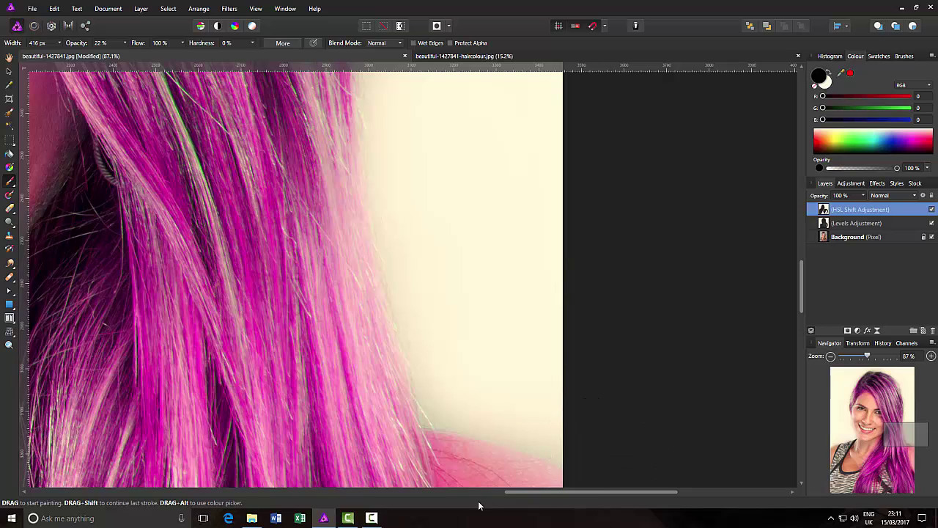
{"action": "key", "text": "ctrl+0"}
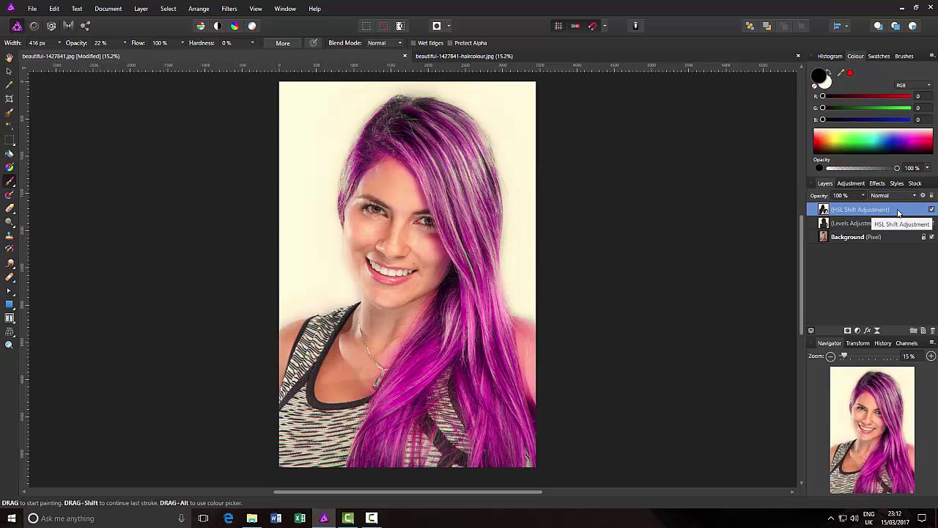
Duplicate the HSL Shift adjustment layer with its mask and check the copy's hue and saturation settings.
{"action": "key", "text": "ctrl+j"}
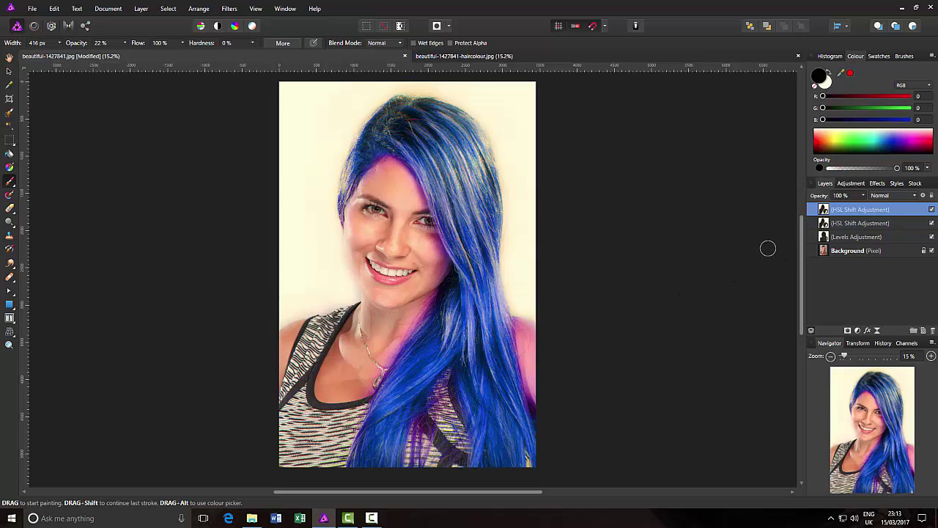
{"action": "double_click", "coordinate": [823, 211]}
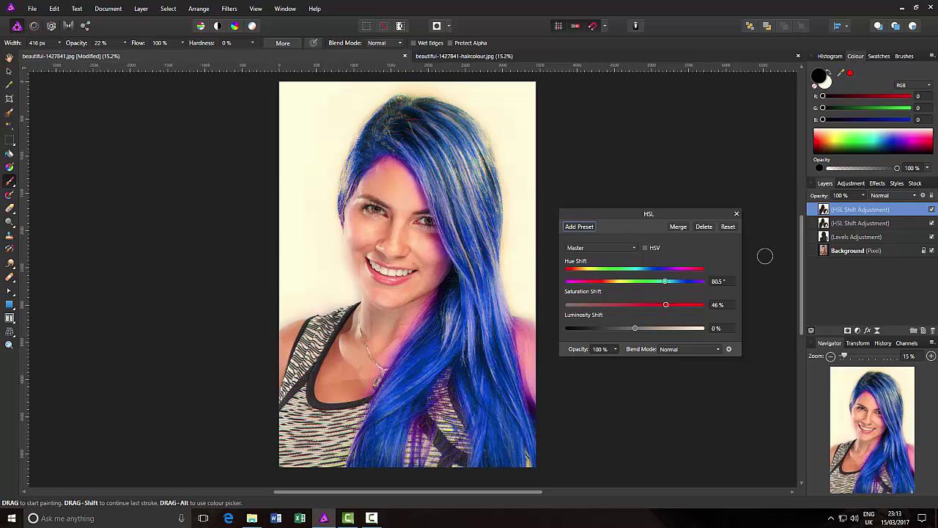
{"action": "left_click", "coordinate": [736, 214]}
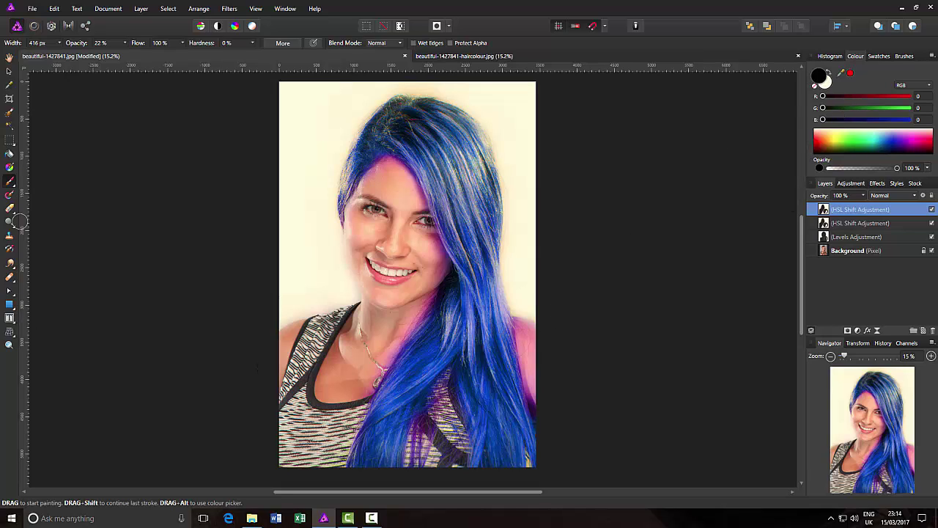
Raise the brush opacity to 91%, enlarge the brush to 1935.3 px and paint black on the copied HSL mask over the lower hair ends.
{"action": "left_click", "coordinate": [124, 44]}
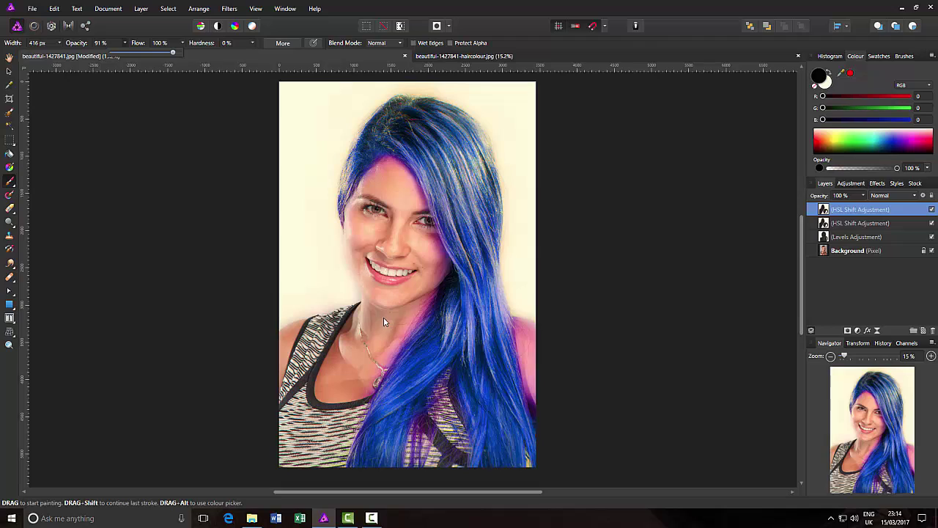
{"action": "left_click", "coordinate": [425, 409]}
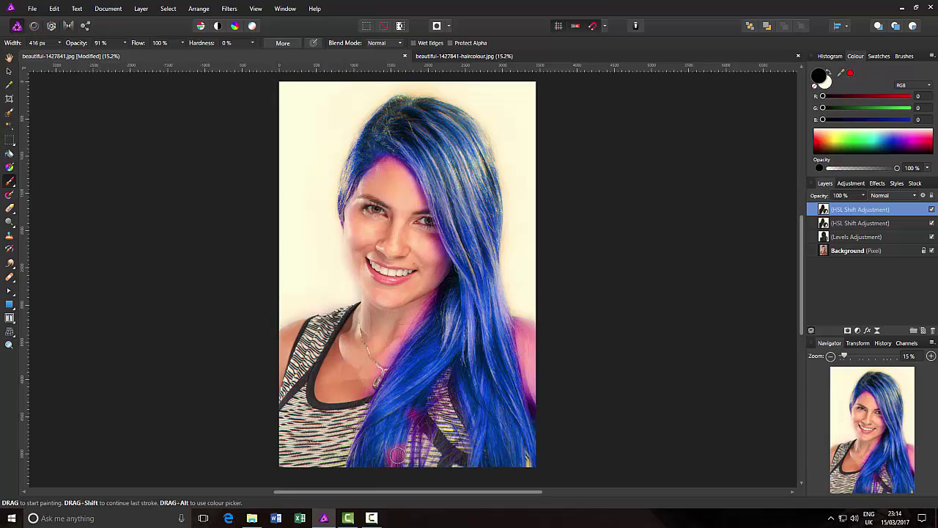
{"action": "key", "text": "bracketright"}
{"action": "key", "text": "bracketright"}
{"action": "key", "text": "bracketright"}
{"action": "key", "text": "bracketright"}
{"action": "key", "text": "bracketright"}
{"action": "key", "text": "bracketright"}
{"action": "key", "text": "bracketright"}
{"action": "key", "text": "bracketright"}
{"action": "key", "text": "bracketright"}
{"action": "key", "text": "bracketright"}
{"action": "key", "text": "bracketright"}
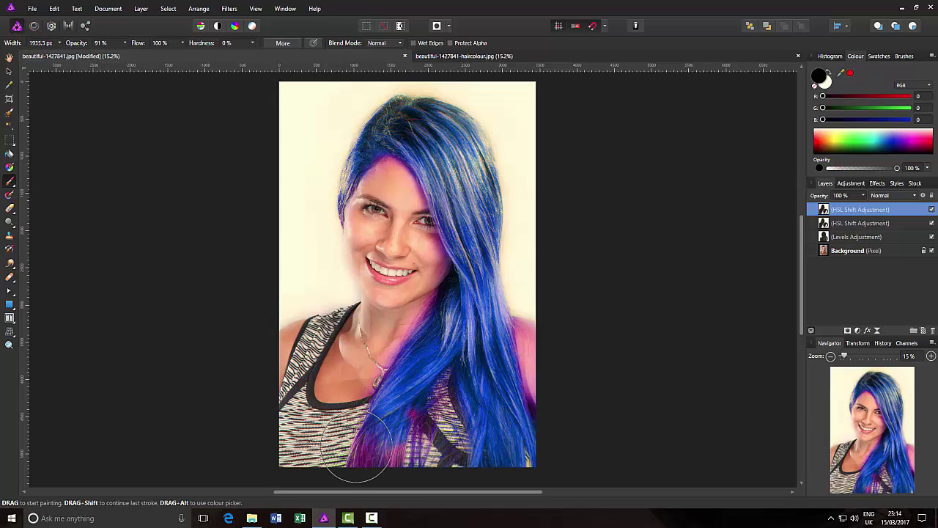
{"action": "mouse_move", "coordinate": [360, 444]}
{"action": "left_mouse_down"}
{"action": "mouse_move", "coordinate": [503, 474]}
{"action": "mouse_move", "coordinate": [536, 460]}
{"action": "mouse_move", "coordinate": [525, 430]}
{"action": "mouse_move", "coordinate": [523, 463]}
{"action": "mouse_move", "coordinate": [543, 422]}
{"action": "mouse_move", "coordinate": [524, 451]}
{"action": "left_mouse_up"}
{"action": "mouse_move", "coordinate": [358, 455]}
{"action": "left_mouse_down"}
{"action": "mouse_move", "coordinate": [429, 465]}
{"action": "mouse_move", "coordinate": [383, 437]}
{"action": "mouse_move", "coordinate": [442, 477]}
{"action": "mouse_move", "coordinate": [522, 458]}
{"action": "mouse_move", "coordinate": [527, 446]}
{"action": "mouse_move", "coordinate": [388, 453]}
{"action": "mouse_move", "coordinate": [518, 447]}
{"action": "left_mouse_up"}
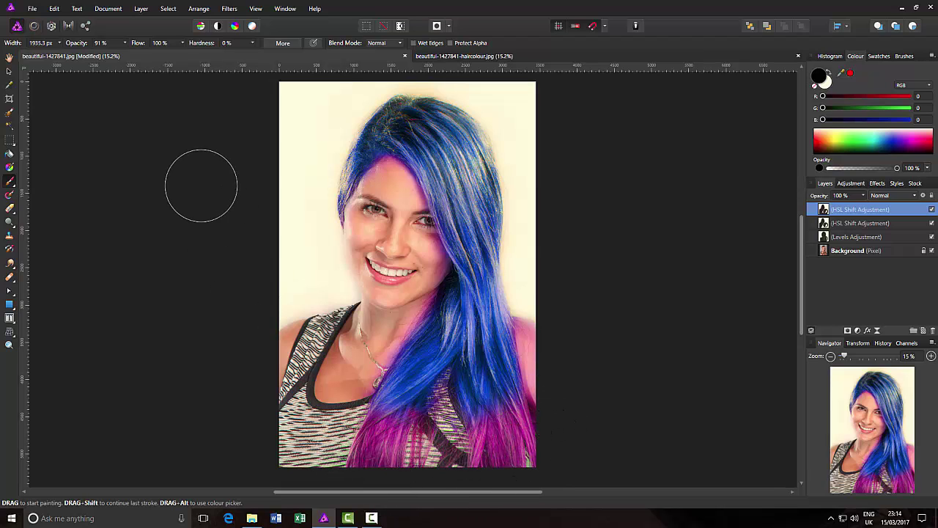
Paint black on the copied HSL mask progressively further up the hair, lowering the brush opacity to 66% and finally 30% for a gradual fade.
{"action": "left_click", "coordinate": [125, 43]}
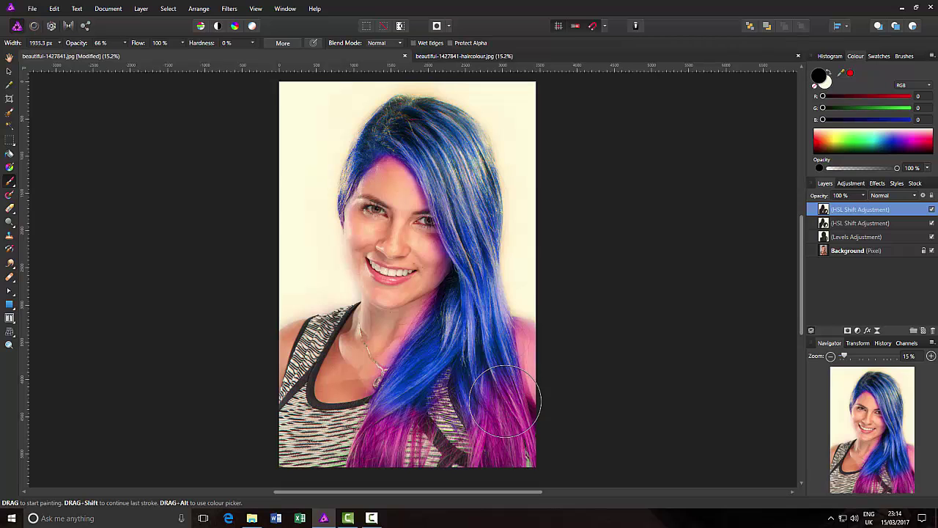
{"action": "mouse_move", "coordinate": [384, 414]}
{"action": "left_mouse_down"}
{"action": "mouse_move", "coordinate": [415, 398]}
{"action": "mouse_move", "coordinate": [495, 412]}
{"action": "mouse_move", "coordinate": [501, 398]}
{"action": "mouse_move", "coordinate": [388, 411]}
{"action": "left_mouse_up"}
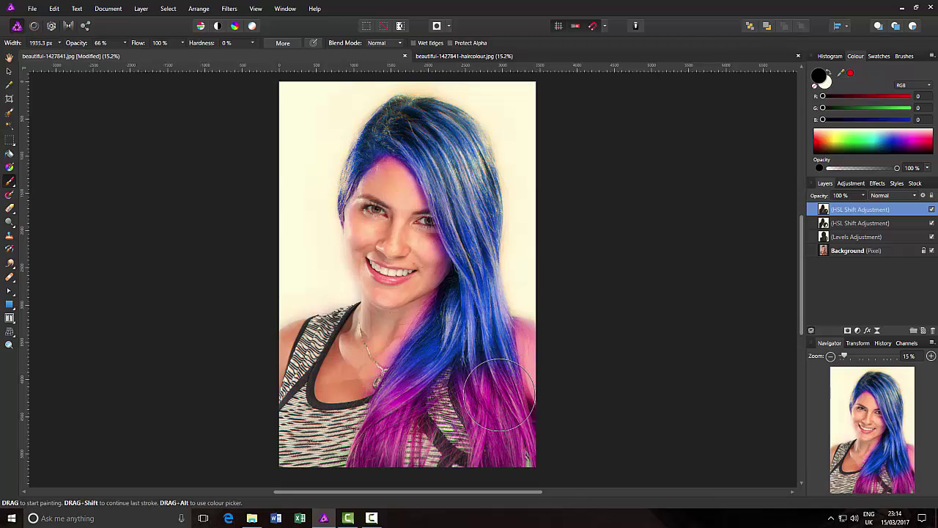
{"action": "left_click", "coordinate": [125, 43]}
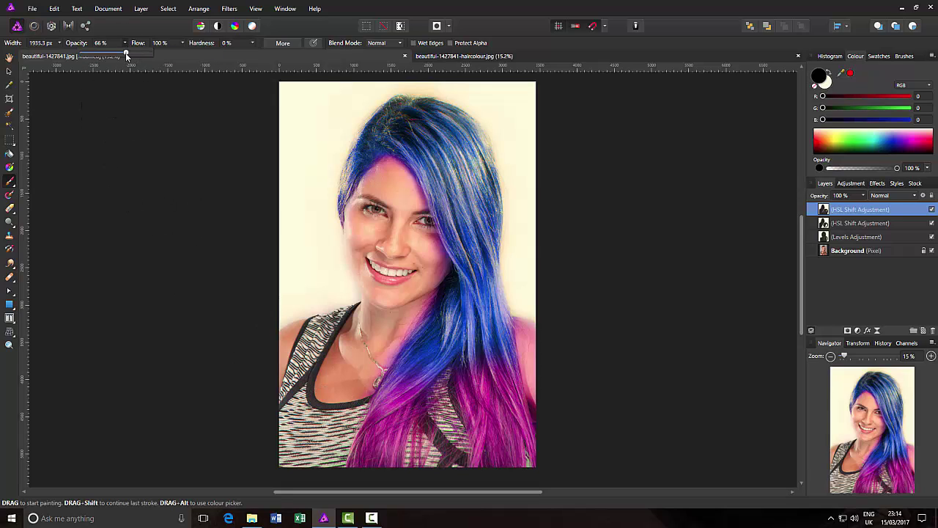
{"action": "left_click", "coordinate": [422, 347]}
{"action": "mouse_move", "coordinate": [422, 372]}
{"action": "left_mouse_down"}
{"action": "mouse_move", "coordinate": [408, 372]}
{"action": "mouse_move", "coordinate": [486, 364]}
{"action": "mouse_move", "coordinate": [497, 351]}
{"action": "mouse_move", "coordinate": [429, 363]}
{"action": "mouse_move", "coordinate": [484, 343]}
{"action": "mouse_move", "coordinate": [469, 362]}
{"action": "mouse_move", "coordinate": [447, 355]}
{"action": "left_mouse_up"}
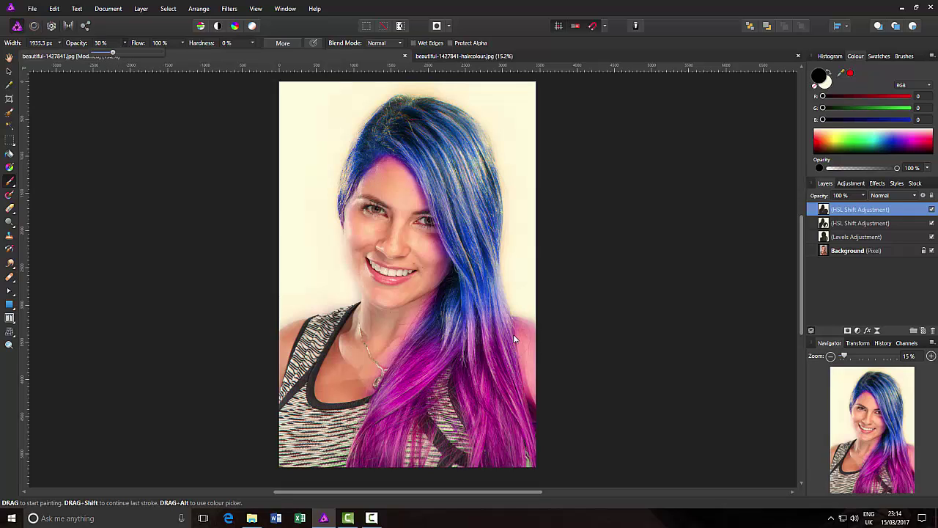
{"action": "mouse_move", "coordinate": [451, 338]}
{"action": "left_mouse_down"}
{"action": "mouse_move", "coordinate": [428, 338]}
{"action": "mouse_move", "coordinate": [446, 326]}
{"action": "mouse_move", "coordinate": [468, 338]}
{"action": "mouse_move", "coordinate": [514, 324]}
{"action": "mouse_move", "coordinate": [517, 289]}
{"action": "left_mouse_up"}
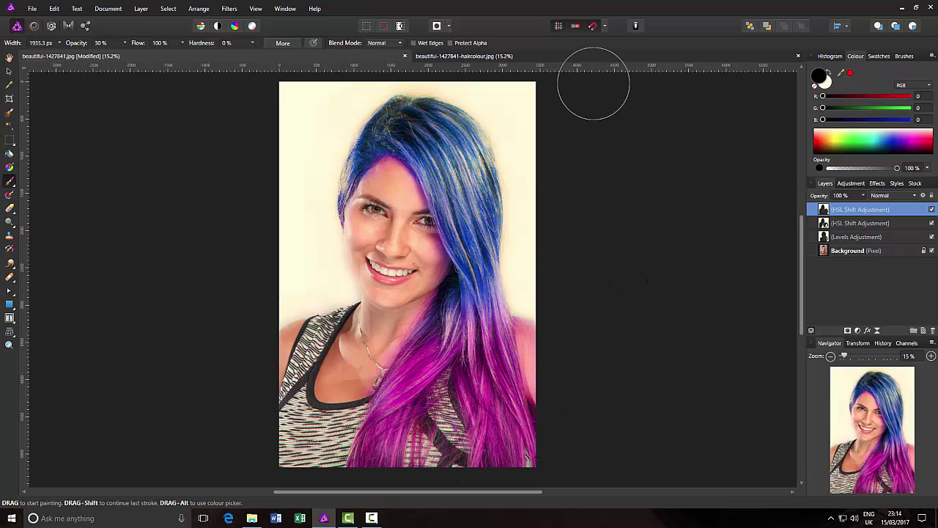
Reduce the top HSL Shift adjustment layer's opacity to 64%.
{"action": "left_click", "coordinate": [863, 196]}
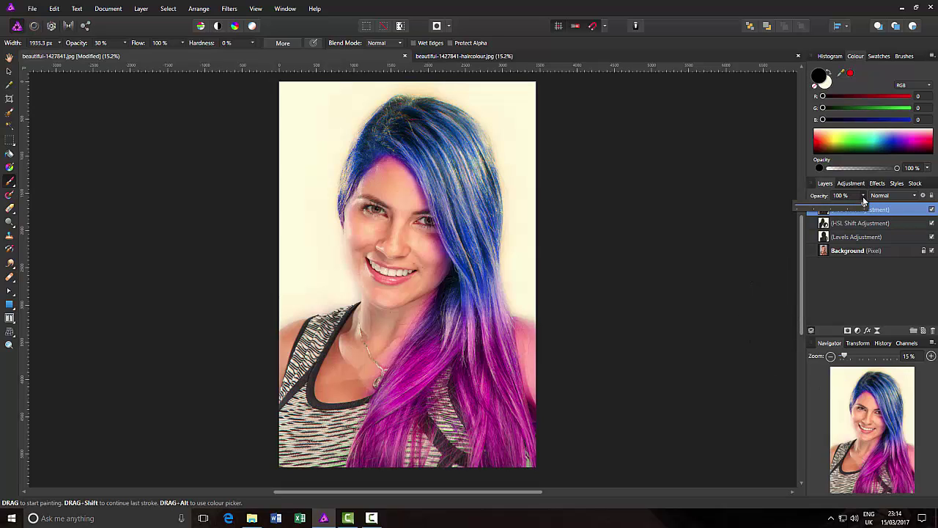
{"action": "left_click_drag", "start_coordinate": [864, 207], "coordinate": [855, 208]}
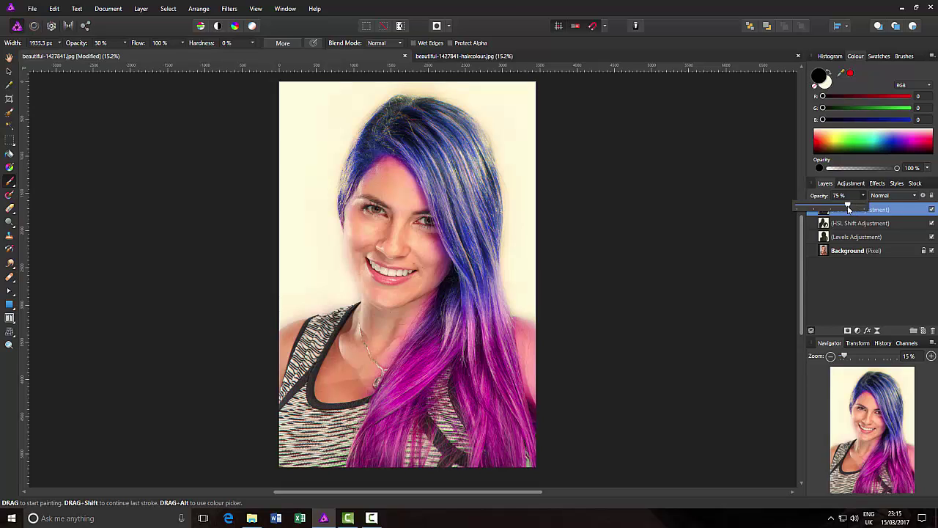
{"action": "left_click_drag", "start_coordinate": [849, 209], "coordinate": [845, 209]}
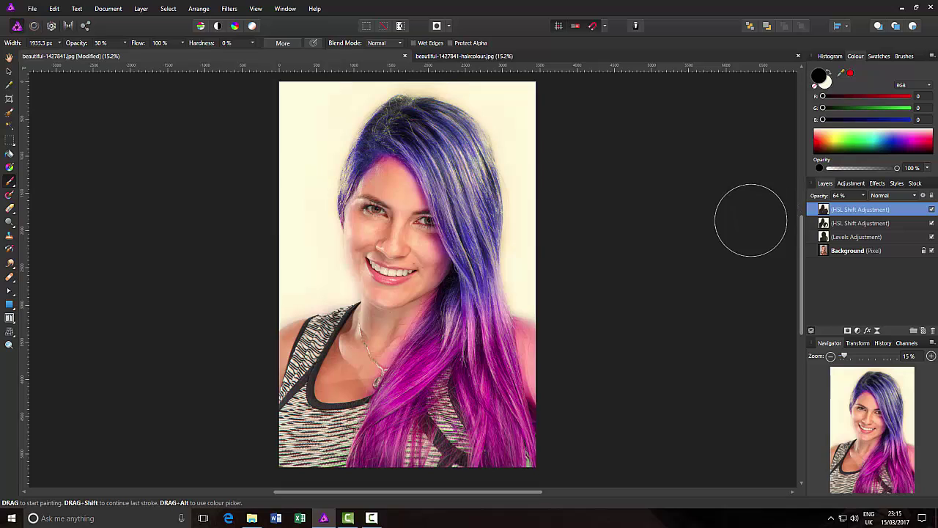
Duplicate the top HSL Shift adjustment and paint black at 30% brush opacity on the new mask over the upper hair.
{"action": "right_click", "coordinate": [854, 212]}
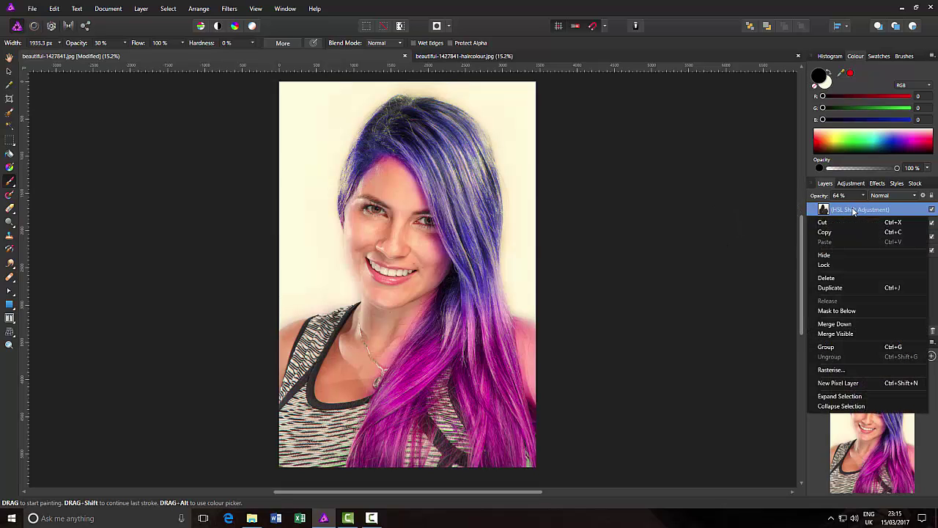
{"action": "left_click", "coordinate": [836, 287]}
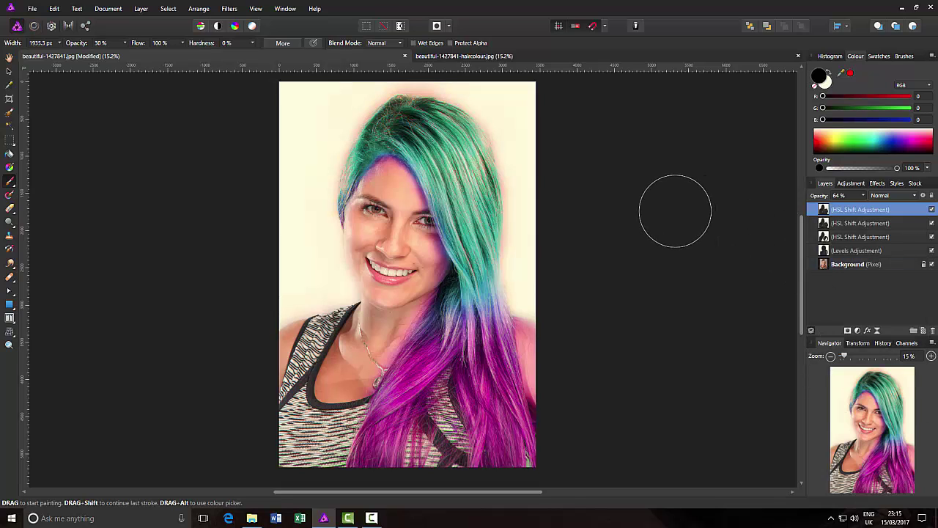
{"action": "mouse_move", "coordinate": [464, 254]}
{"action": "left_mouse_down"}
{"action": "mouse_move", "coordinate": [413, 242]}
{"action": "mouse_move", "coordinate": [464, 239]}
{"action": "mouse_move", "coordinate": [498, 320]}
{"action": "mouse_move", "coordinate": [493, 356]}
{"action": "mouse_move", "coordinate": [482, 349]}
{"action": "mouse_move", "coordinate": [475, 289]}
{"action": "mouse_move", "coordinate": [488, 265]}
{"action": "mouse_move", "coordinate": [466, 252]}
{"action": "mouse_move", "coordinate": [483, 193]}
{"action": "mouse_move", "coordinate": [462, 174]}
{"action": "mouse_move", "coordinate": [408, 170]}
{"action": "mouse_move", "coordinate": [426, 180]}
{"action": "mouse_move", "coordinate": [490, 148]}
{"action": "mouse_move", "coordinate": [420, 110]}
{"action": "mouse_move", "coordinate": [347, 189]}
{"action": "left_mouse_up"}
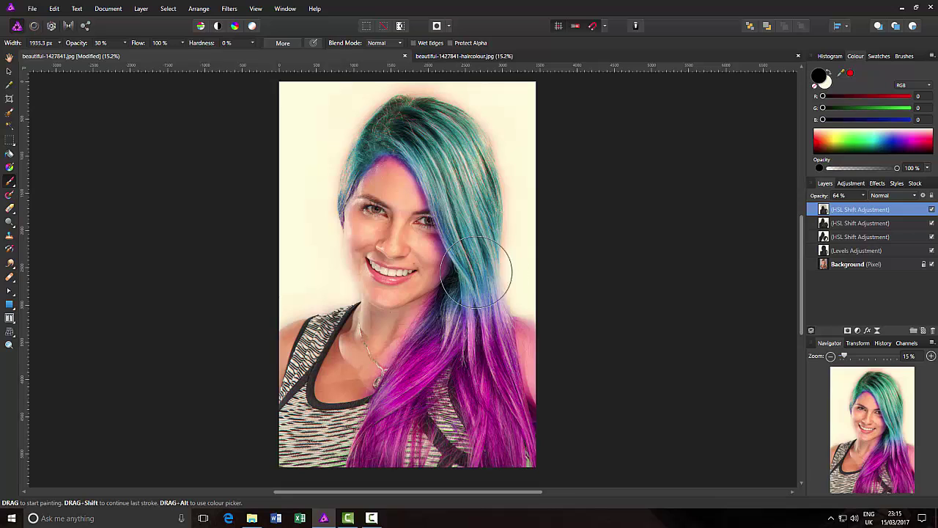
{"action": "mouse_move", "coordinate": [498, 315]}
{"action": "left_mouse_down"}
{"action": "mouse_move", "coordinate": [470, 234]}
{"action": "mouse_move", "coordinate": [450, 233]}
{"action": "left_mouse_up"}
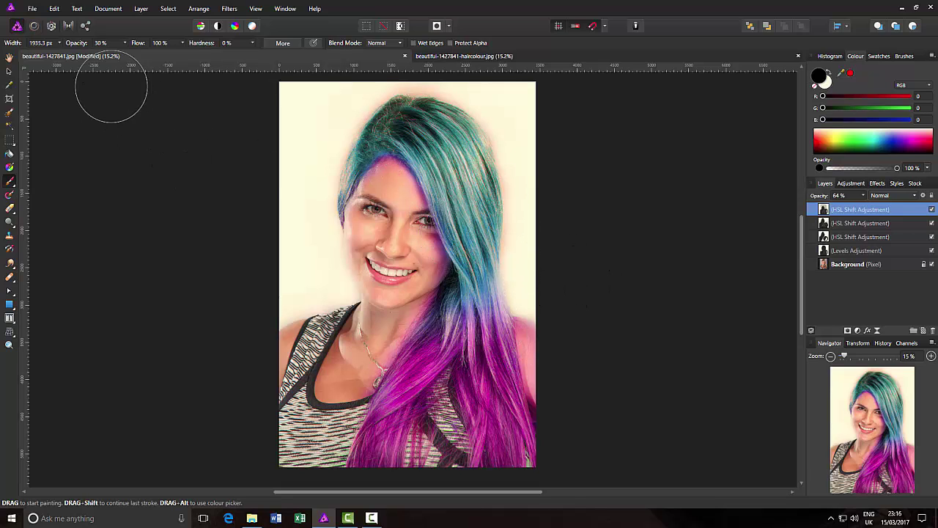
Set the brush opacity to 100% and paint black on the newest HSL mask over all of the upper hair.
{"action": "left_click", "coordinate": [124, 43]}
{"action": "left_click_drag", "start_coordinate": [124, 52], "coordinate": [202, 62]}
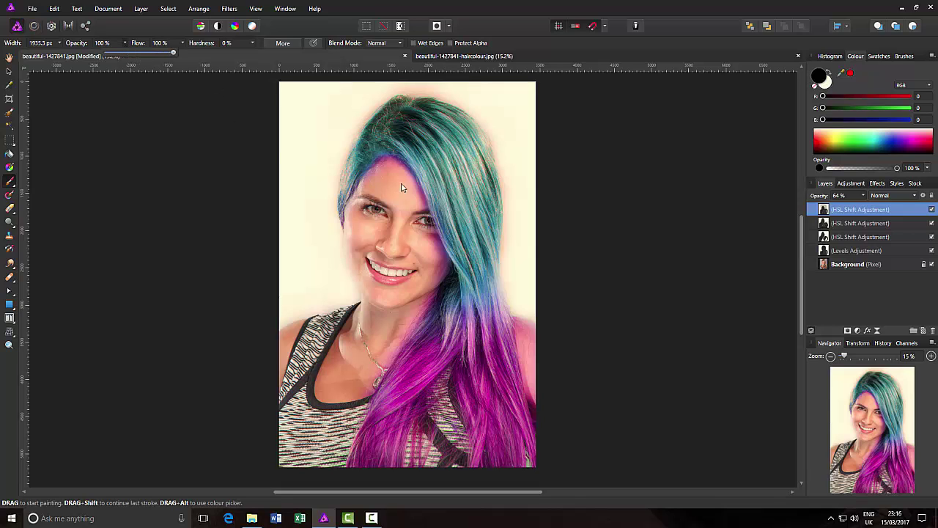
{"action": "mouse_move", "coordinate": [468, 158]}
{"action": "left_mouse_down"}
{"action": "mouse_move", "coordinate": [482, 280]}
{"action": "mouse_move", "coordinate": [493, 199]}
{"action": "mouse_move", "coordinate": [513, 215]}
{"action": "mouse_move", "coordinate": [418, 88]}
{"action": "mouse_move", "coordinate": [310, 184]}
{"action": "mouse_move", "coordinate": [371, 137]}
{"action": "mouse_move", "coordinate": [473, 312]}
{"action": "mouse_move", "coordinate": [458, 347]}
{"action": "mouse_move", "coordinate": [430, 340]}
{"action": "mouse_move", "coordinate": [555, 253]}
{"action": "left_mouse_up"}
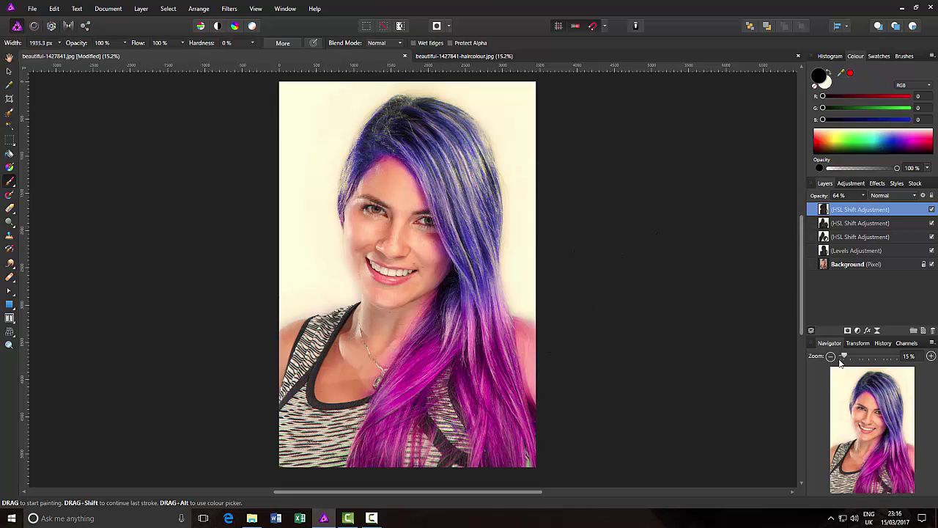
Paint white on the newest HSL mask along the lower lip with a 143.7 px brush, reduced to 75 px for the narrow mouth corner.
{"action": "left_click_drag", "start_coordinate": [846, 356], "coordinate": [853, 356]}
{"action": "left_click_drag", "start_coordinate": [864, 356], "coordinate": [874, 355]}
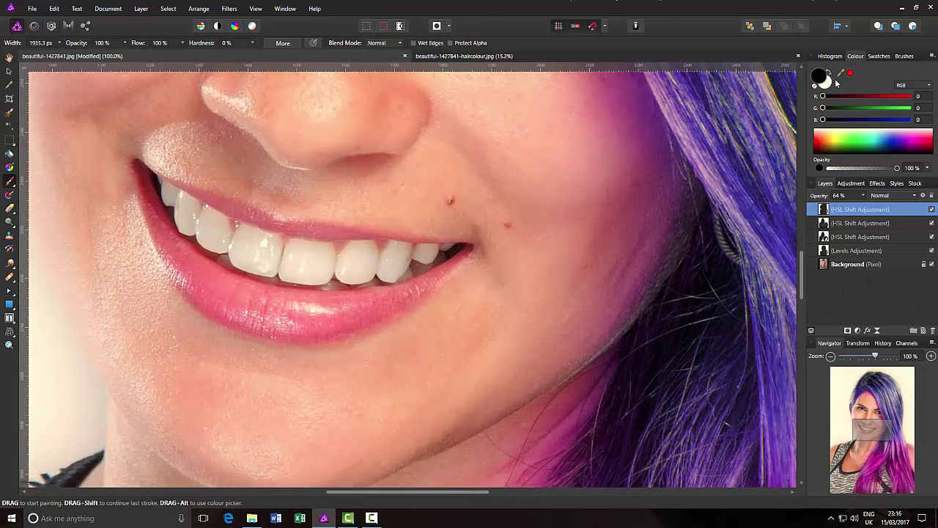
{"action": "left_click", "coordinate": [828, 83]}
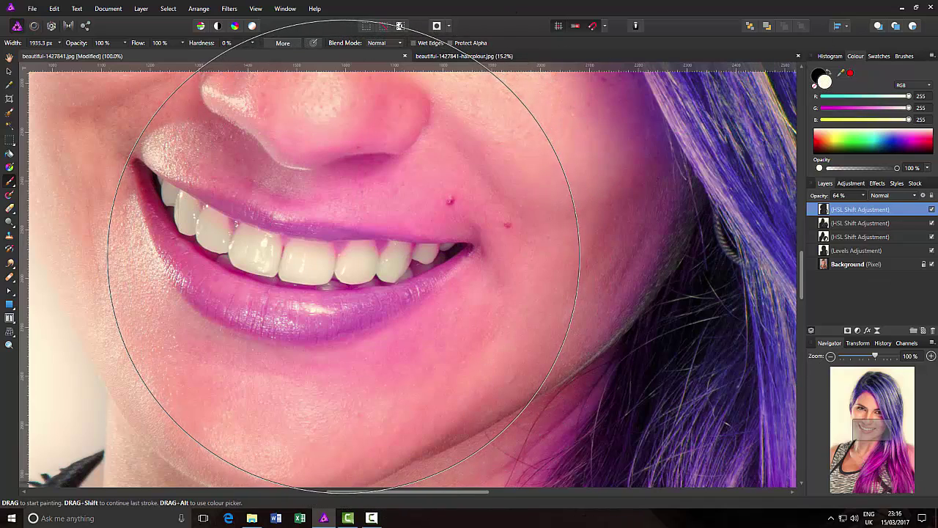
{"action": "key", "text": "bracketleft"}
{"action": "key", "text": "bracketleft"}
{"action": "key", "text": "bracketleft"}
{"action": "key", "text": "bracketleft"}
{"action": "key", "text": "bracketleft"}
{"action": "key", "text": "bracketleft"}
{"action": "key", "text": "bracketleft"}
{"action": "key", "text": "bracketleft"}
{"action": "key", "text": "bracketleft"}
{"action": "key", "text": "bracketleft"}
{"action": "key", "text": "bracketleft"}
{"action": "key", "text": "bracketleft"}
{"action": "key", "text": "bracketleft"}
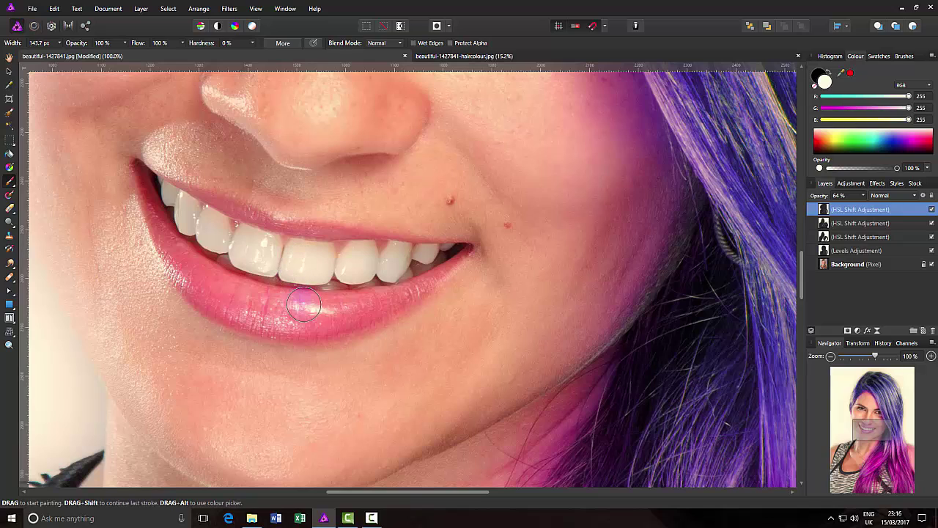
{"action": "mouse_move", "coordinate": [305, 312]}
{"action": "left_mouse_down"}
{"action": "mouse_move", "coordinate": [249, 311]}
{"action": "mouse_move", "coordinate": [217, 292]}
{"action": "mouse_move", "coordinate": [229, 309]}
{"action": "mouse_move", "coordinate": [190, 278]}
{"action": "mouse_move", "coordinate": [326, 315]}
{"action": "mouse_move", "coordinate": [365, 308]}
{"action": "mouse_move", "coordinate": [257, 302]}
{"action": "mouse_move", "coordinate": [219, 273]}
{"action": "mouse_move", "coordinate": [188, 269]}
{"action": "mouse_move", "coordinate": [167, 223]}
{"action": "mouse_move", "coordinate": [174, 229]}
{"action": "mouse_move", "coordinate": [166, 231]}
{"action": "left_mouse_up"}
{"action": "key", "text": "bracketleft"}
{"action": "key", "text": "bracketleft"}
{"action": "key", "text": "bracketleft"}
{"action": "mouse_move", "coordinate": [151, 199]}
{"action": "left_mouse_down"}
{"action": "mouse_move", "coordinate": [162, 239]}
{"action": "mouse_move", "coordinate": [144, 189]}
{"action": "left_mouse_up"}
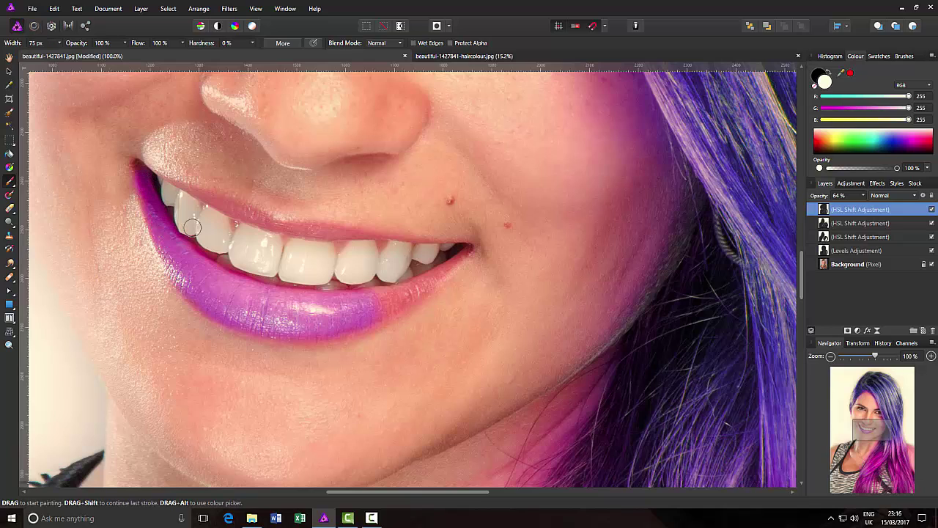
Paint white on the newest HSL mask over the upper lip and the remaining uncoloured end of the lower lip.
{"action": "mouse_move", "coordinate": [356, 246]}
{"action": "left_mouse_down"}
{"action": "mouse_move", "coordinate": [342, 233]}
{"action": "mouse_move", "coordinate": [257, 221]}
{"action": "mouse_move", "coordinate": [167, 186]}
{"action": "left_mouse_up"}
{"action": "mouse_move", "coordinate": [356, 241]}
{"action": "left_mouse_down"}
{"action": "mouse_move", "coordinate": [419, 245]}
{"action": "mouse_move", "coordinate": [458, 260]}
{"action": "mouse_move", "coordinate": [380, 309]}
{"action": "left_mouse_up"}
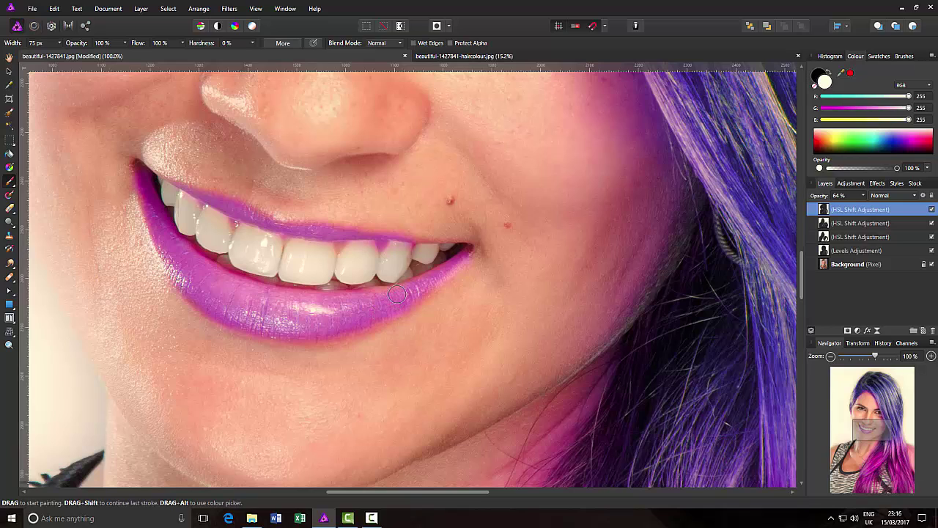
{"action": "left_click_drag", "start_coordinate": [426, 281], "coordinate": [453, 266]}
Switch to black, paint the lip tint off the teeth near the mouth corner and fit the whole portrait in view.
{"action": "left_click", "coordinate": [828, 73]}
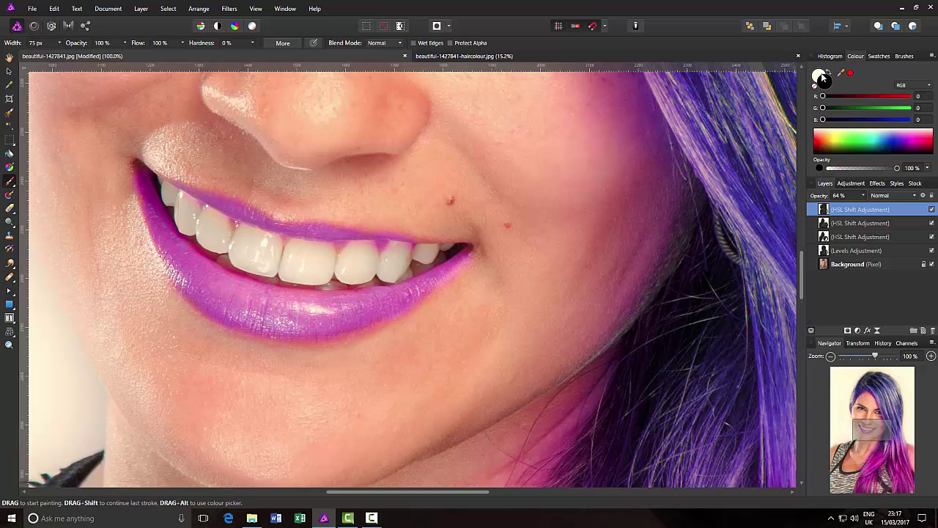
{"action": "mouse_move", "coordinate": [393, 253]}
{"action": "left_mouse_down"}
{"action": "mouse_move", "coordinate": [280, 254]}
{"action": "mouse_move", "coordinate": [232, 239]}
{"action": "mouse_move", "coordinate": [169, 194]}
{"action": "mouse_move", "coordinate": [208, 237]}
{"action": "mouse_move", "coordinate": [304, 276]}
{"action": "mouse_move", "coordinate": [276, 271]}
{"action": "mouse_move", "coordinate": [346, 276]}
{"action": "mouse_move", "coordinate": [422, 260]}
{"action": "left_mouse_up"}
{"action": "key", "text": "ctrl+0"}
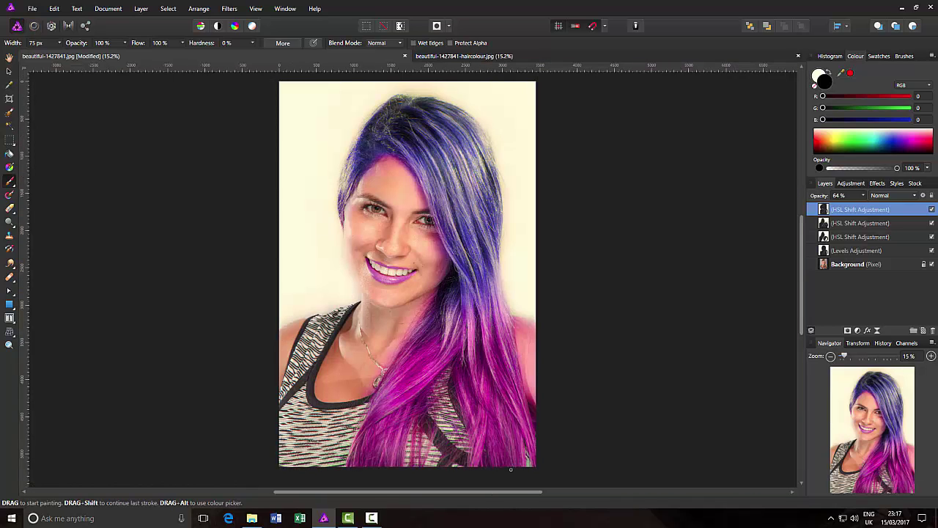